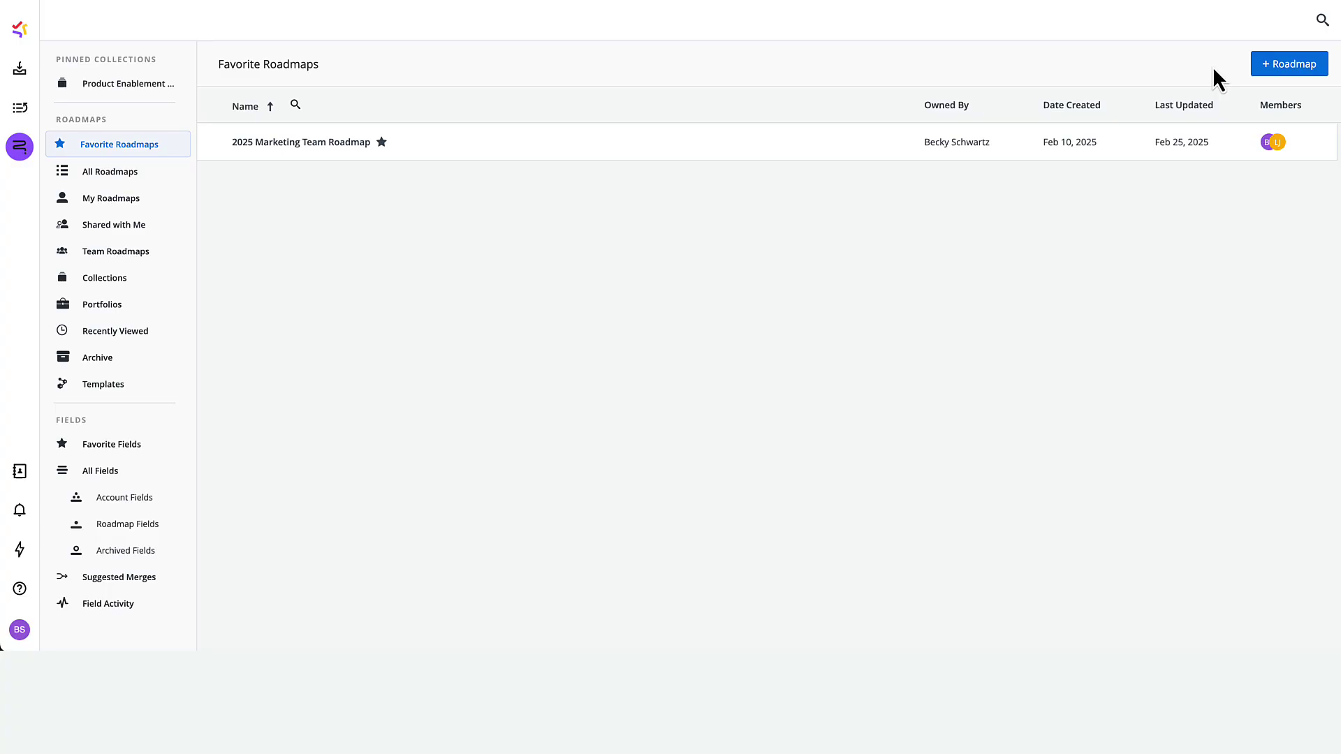
Step: Open the + Roadmap menu to reveal the roadmap creation choices
click(1266, 64)
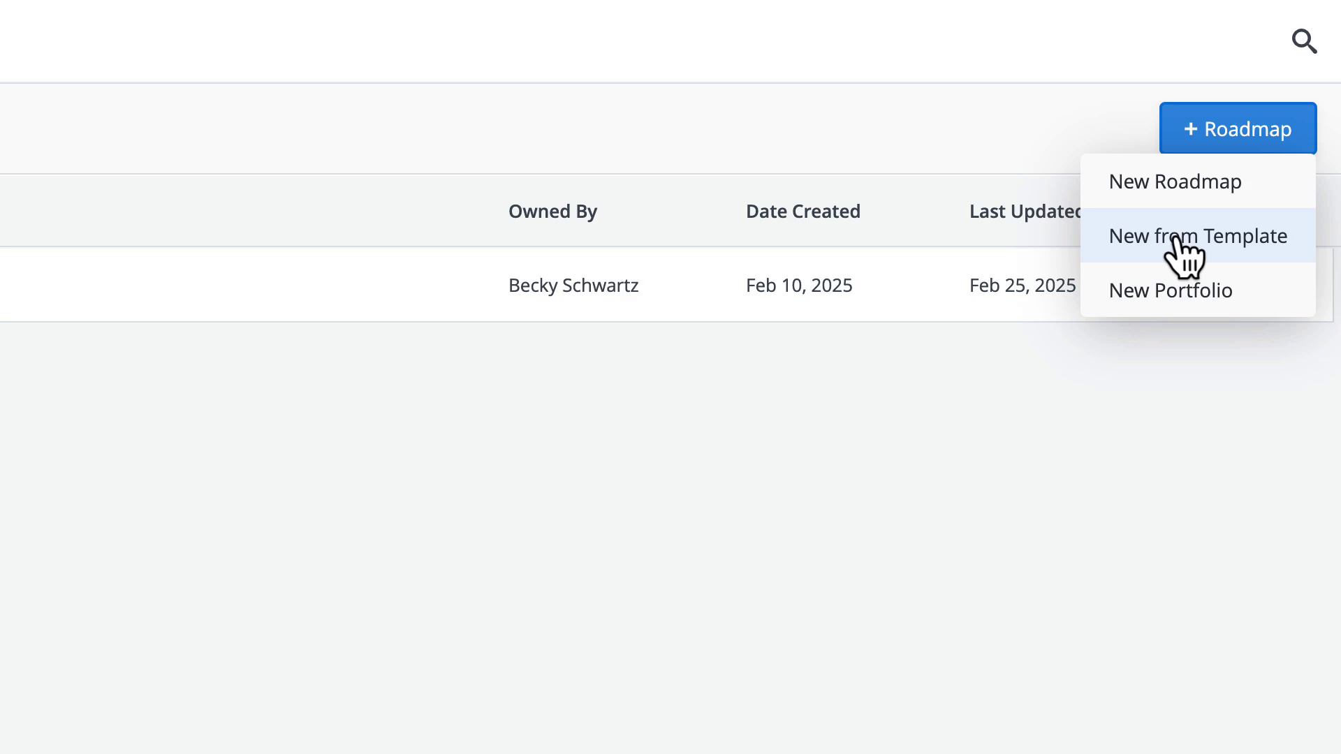
Step: Create a blank roadmap titled '2025 Product Roadmap' with December 31st fiscal year-end and date inheritance off
click(1177, 183)
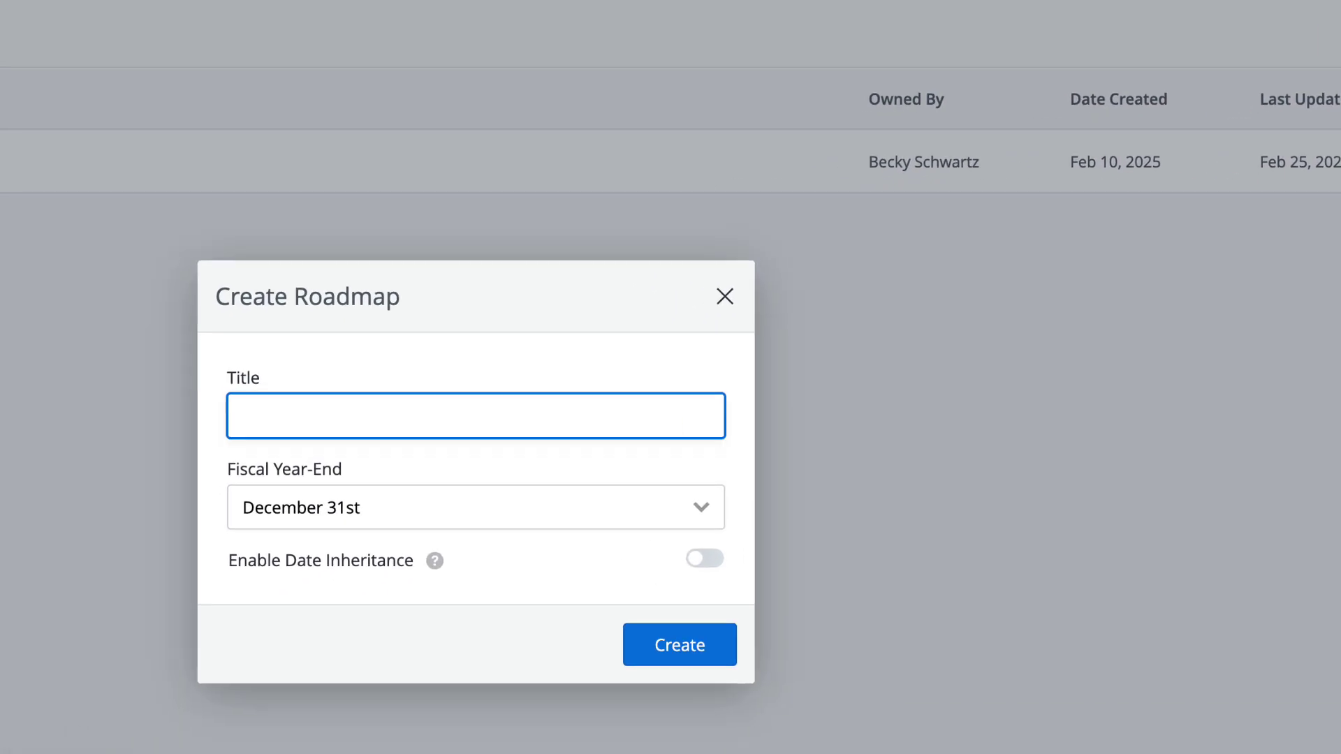
text(2025 )
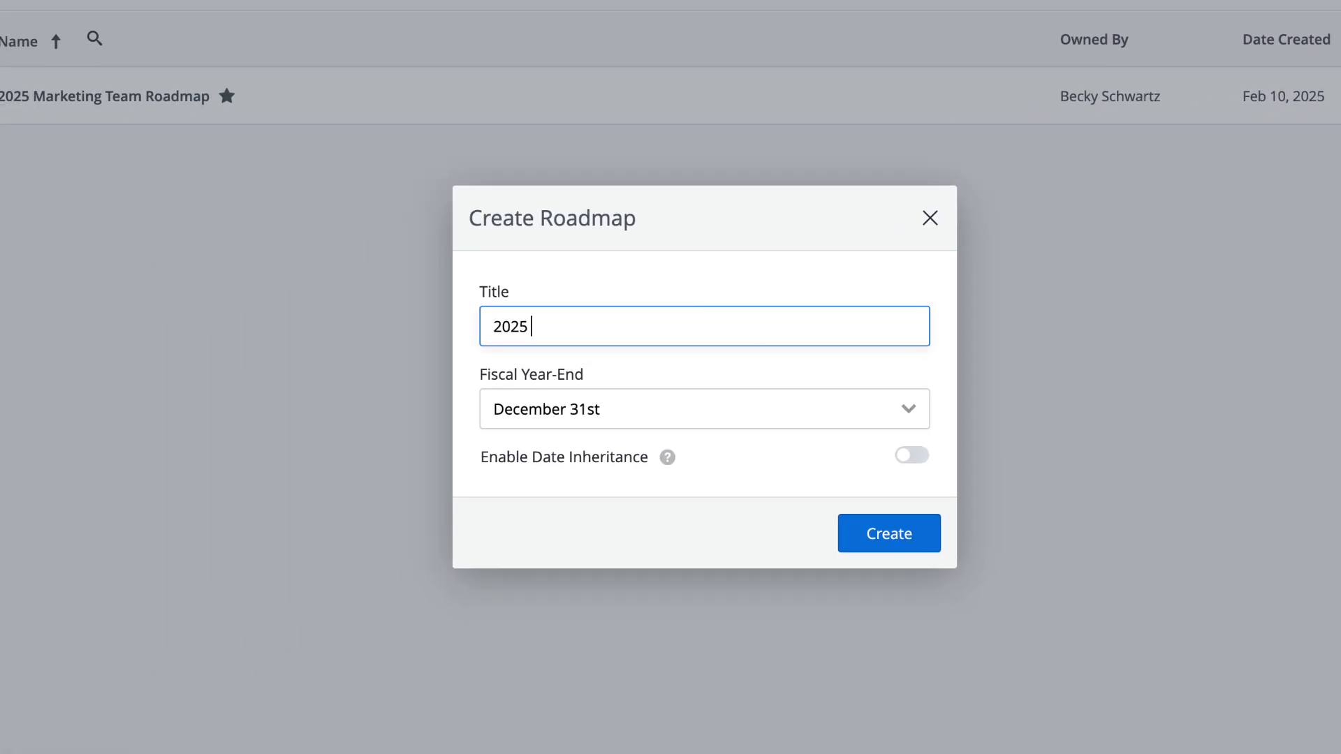
text(Product Roadmap)
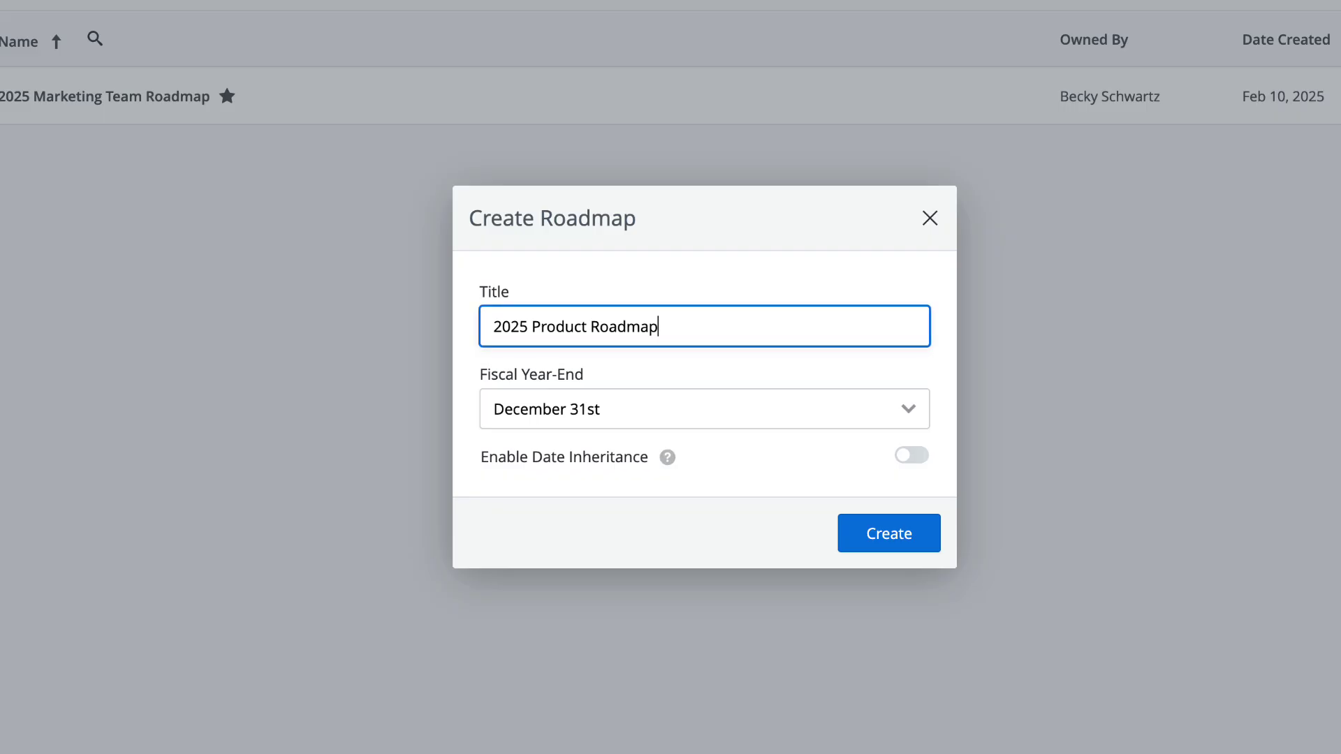
click(585, 419)
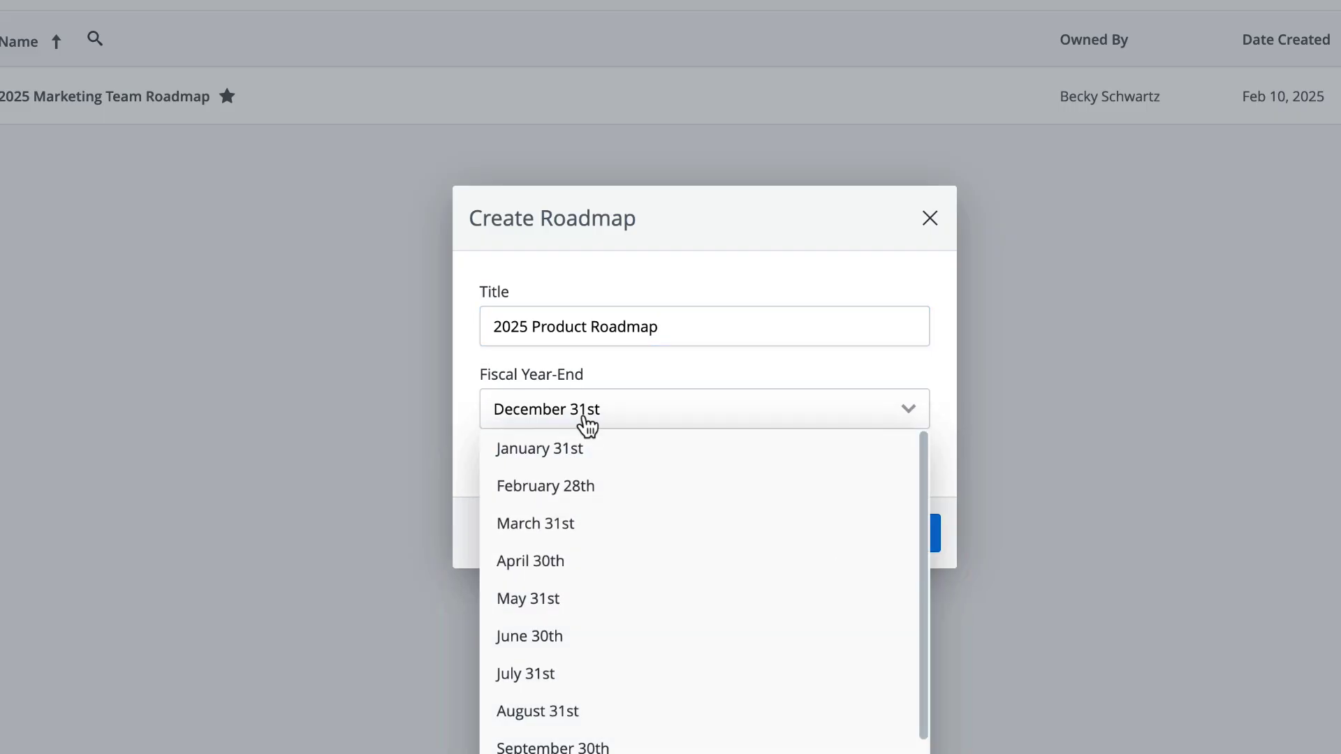
click(587, 425)
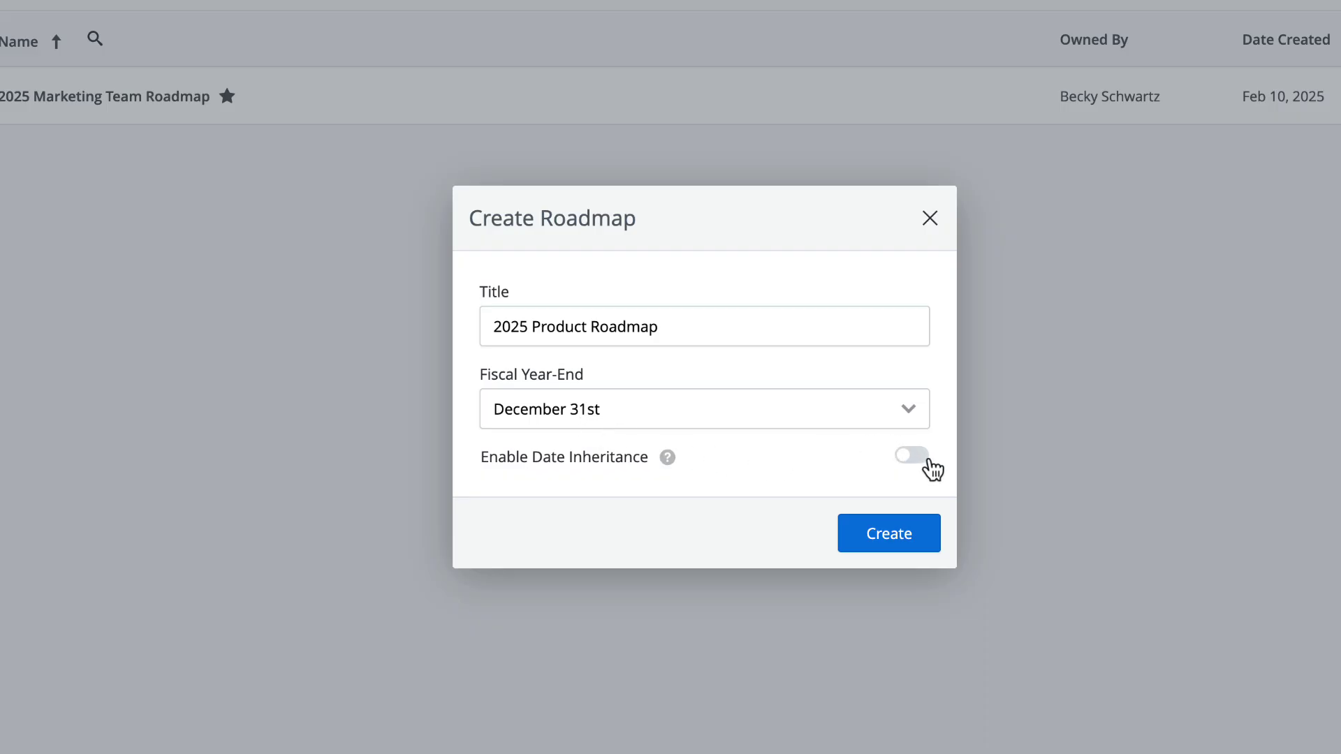
mouse_move(673, 472)
click(873, 535)
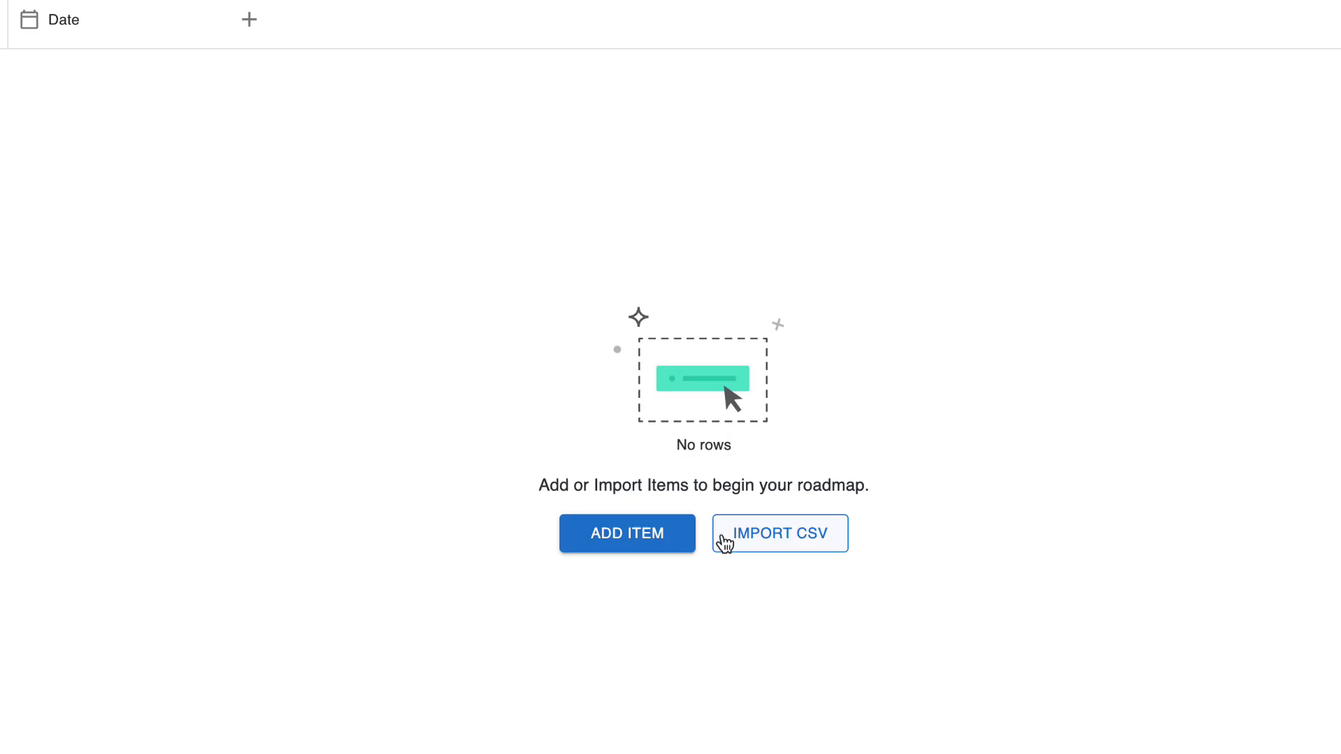
Step: Upload the roadmap items CSV from the Desktop through IMPORT CSV
click(723, 542)
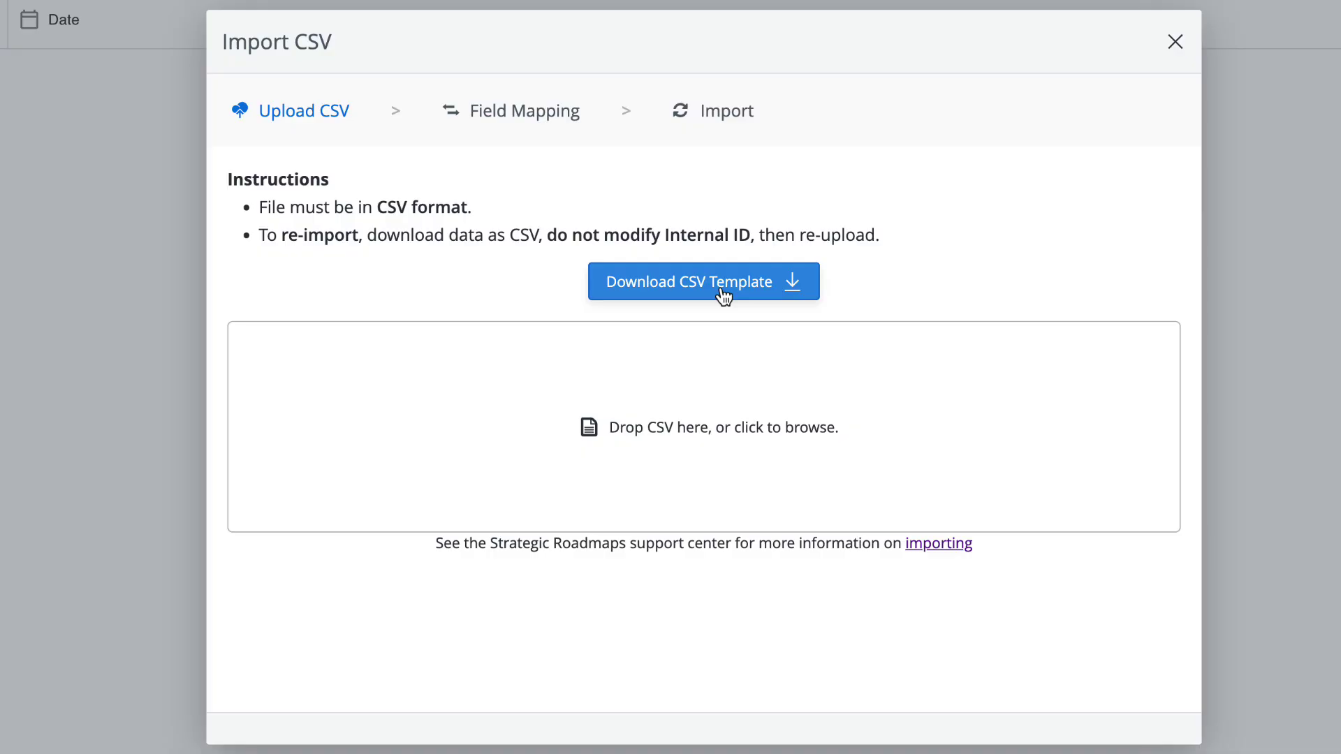
click(742, 439)
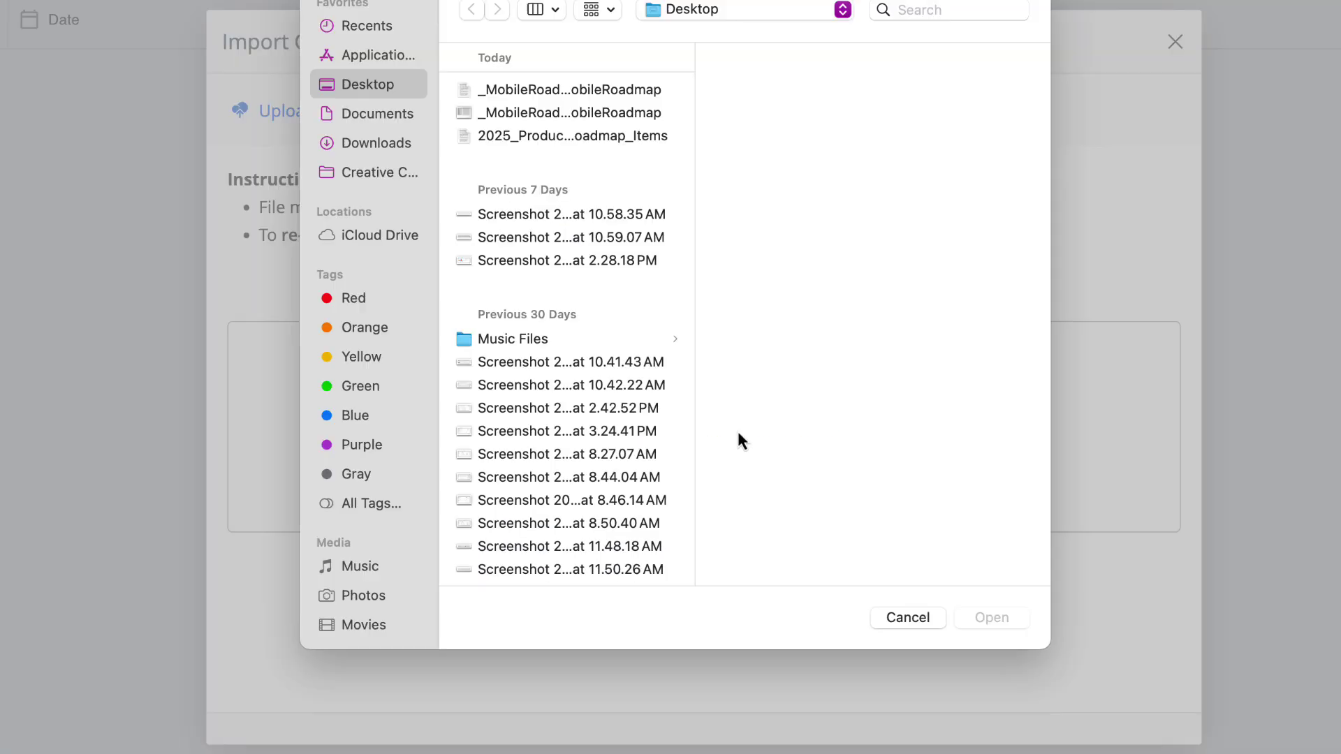
double_click(612, 138)
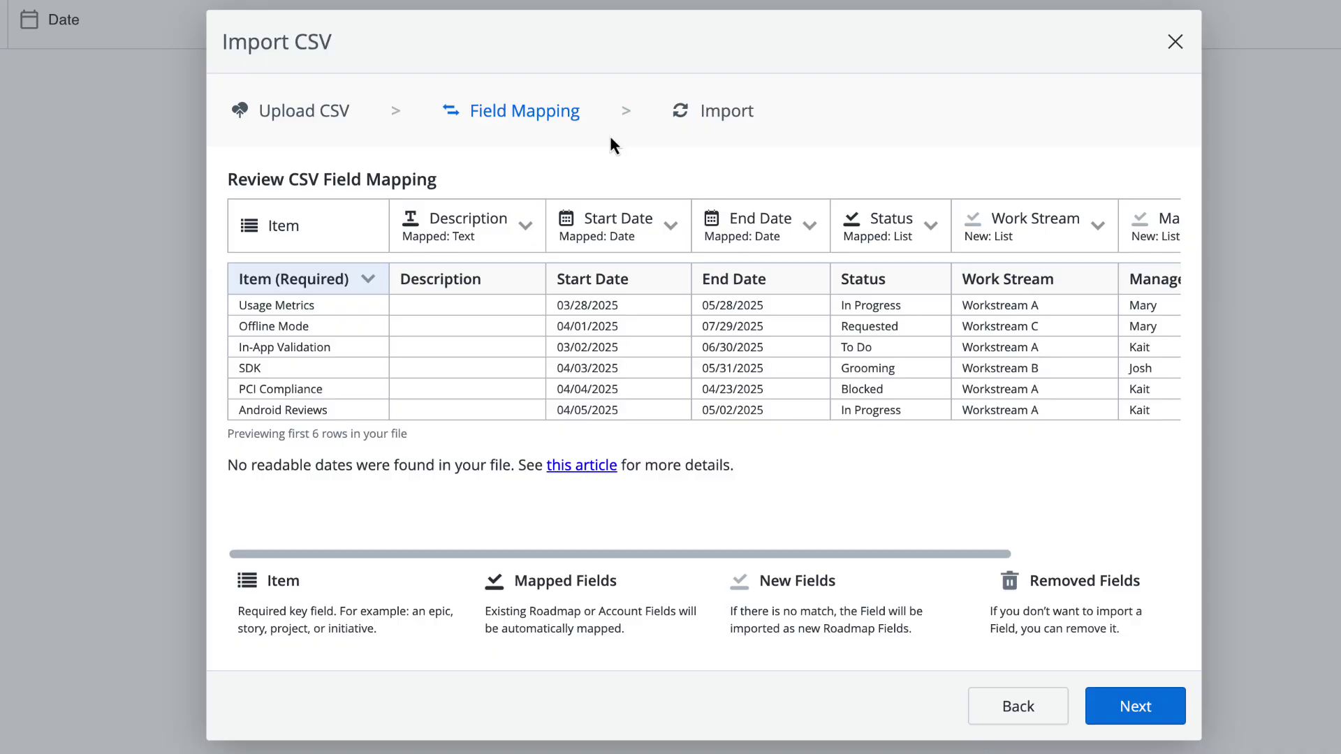
Step: Leave the Description mapping as is and accept the field mapping for 20 items
click(525, 233)
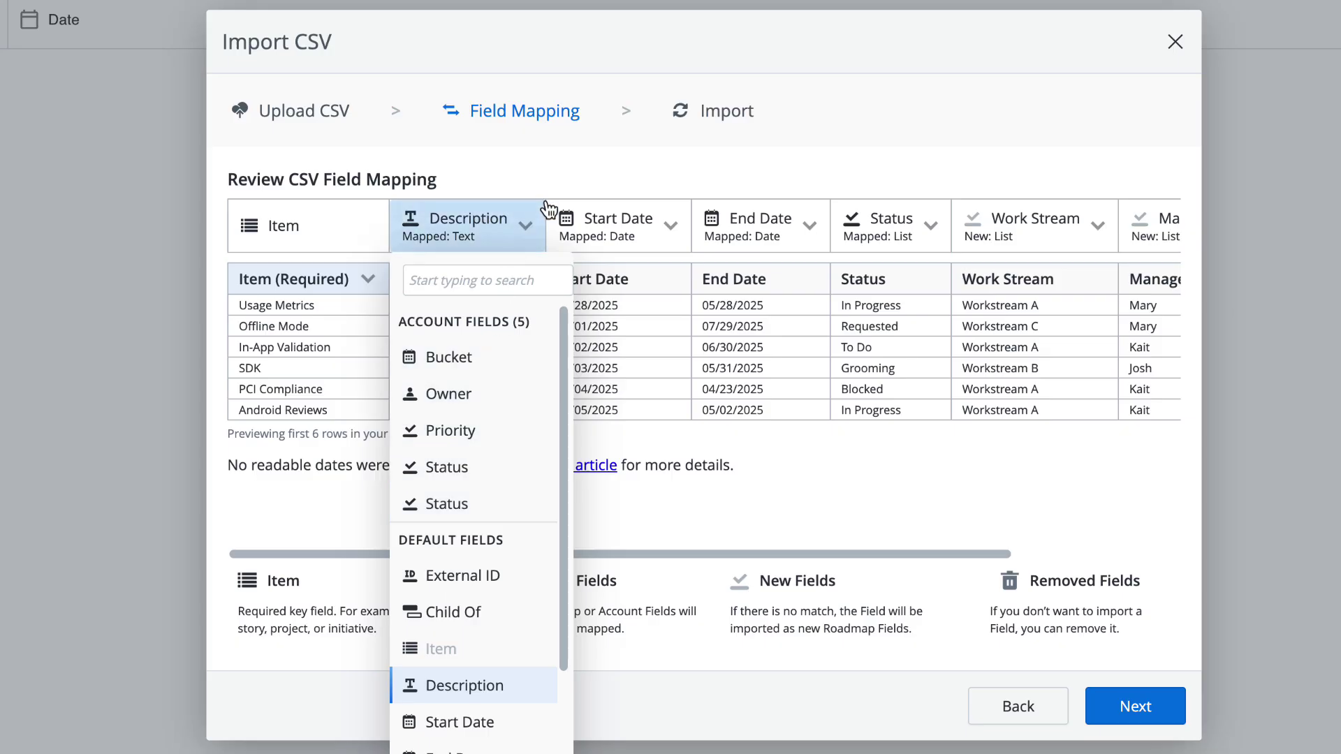
click(545, 178)
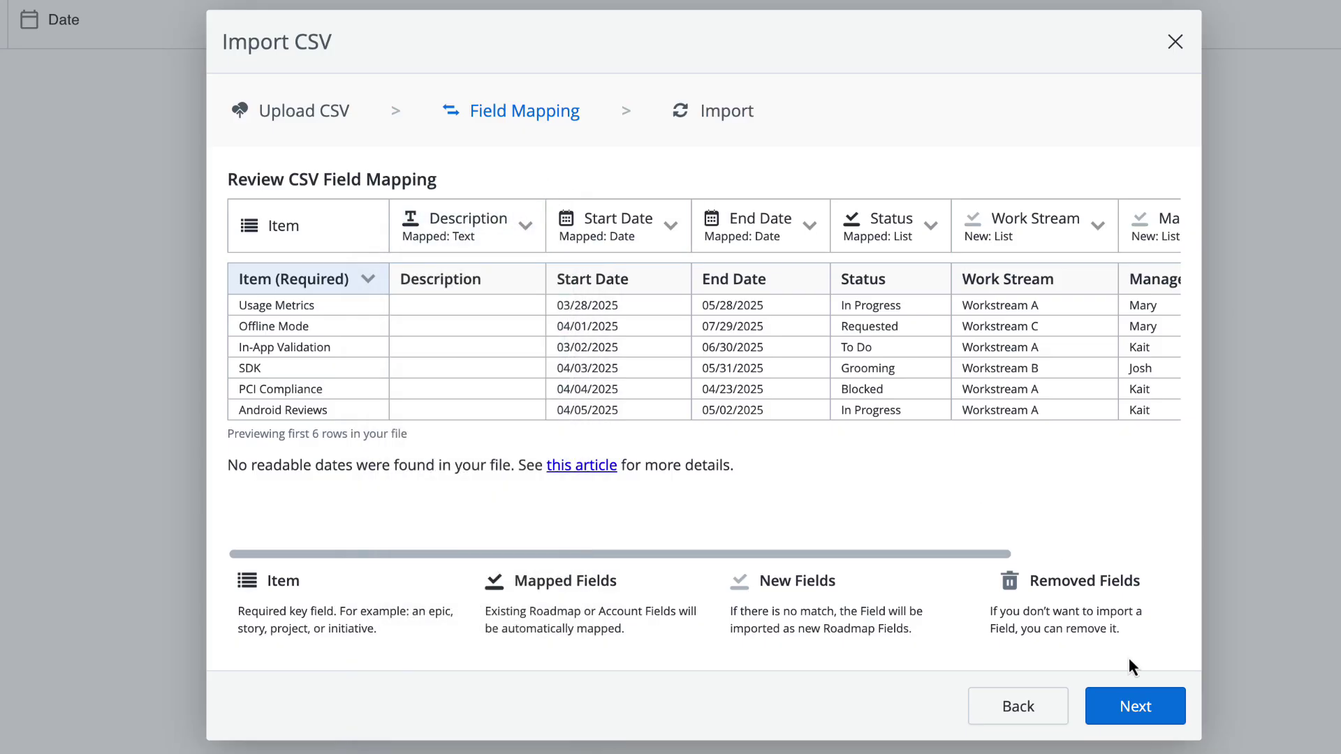
click(1137, 707)
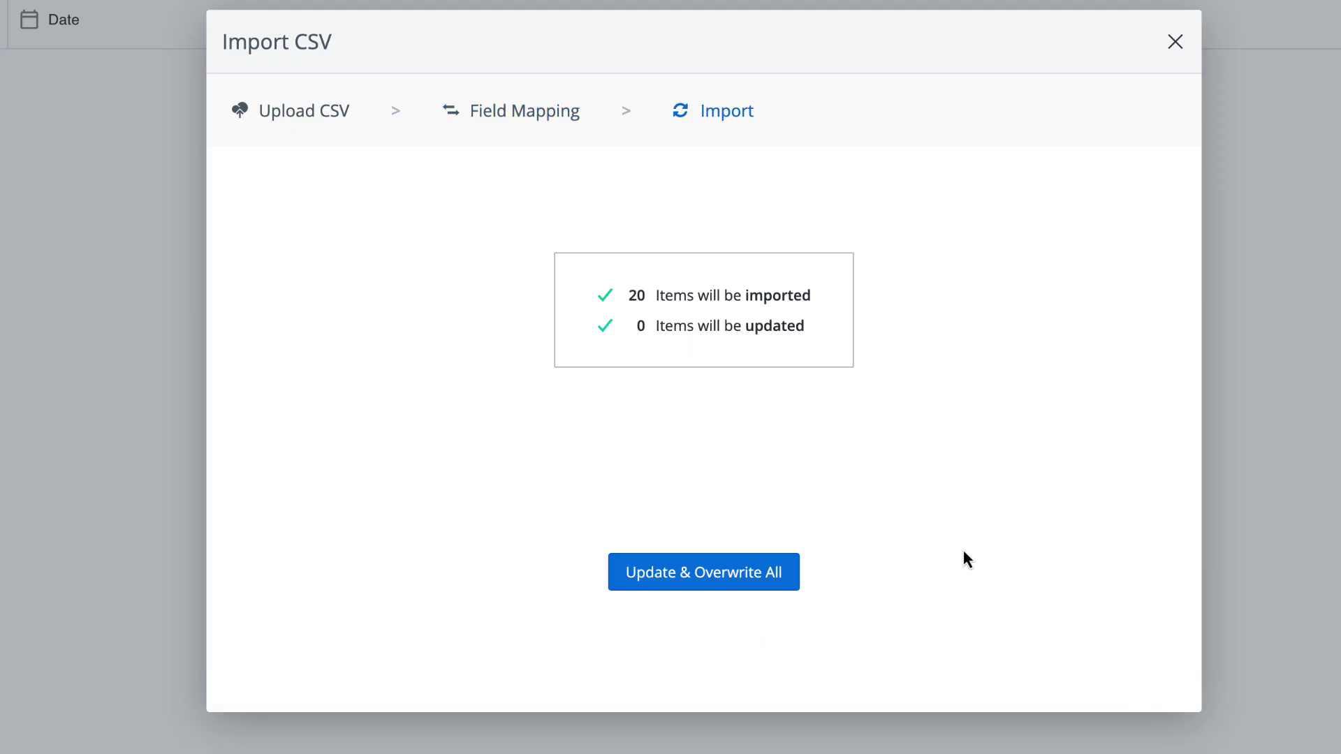
Step: Import all 20 items with Update & Overwrite All and list the roadmap's views
click(697, 591)
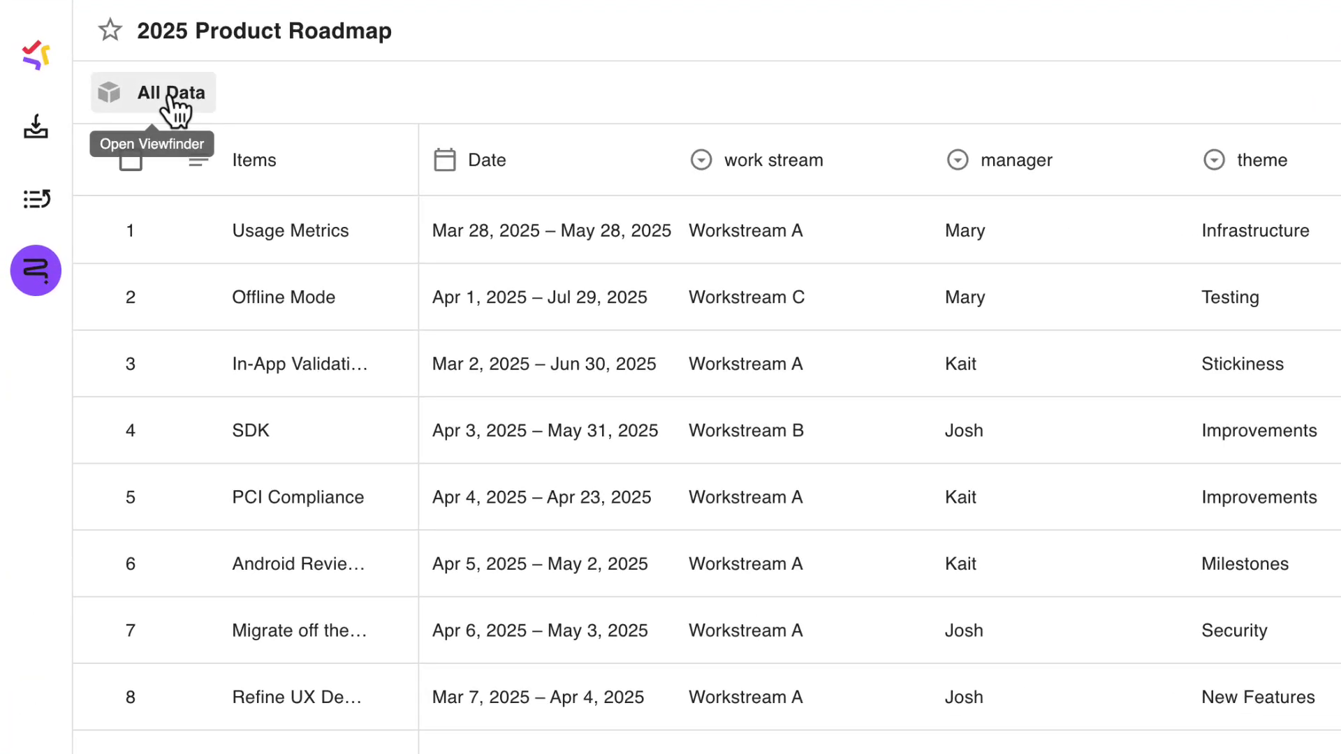
click(170, 98)
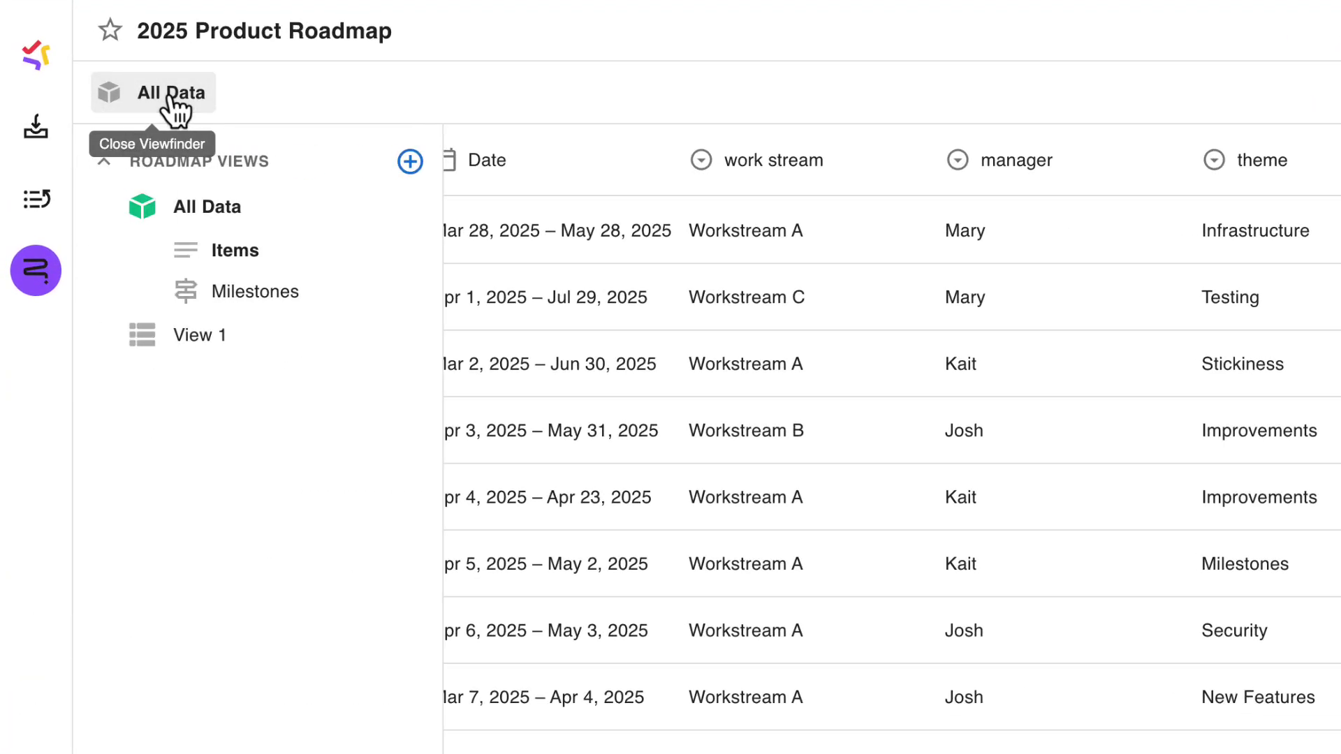
Step: Add a Swimlane-type view titled 'Swimlane View'
click(411, 163)
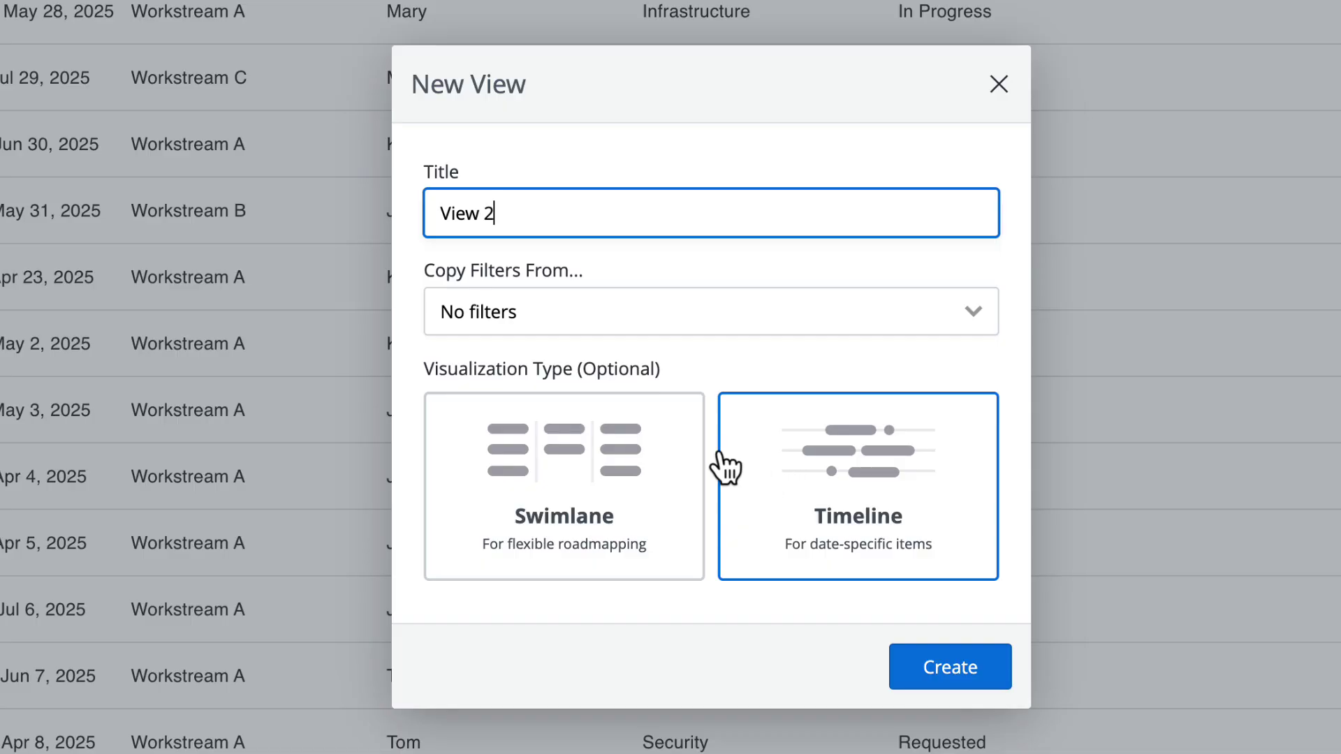
click(583, 515)
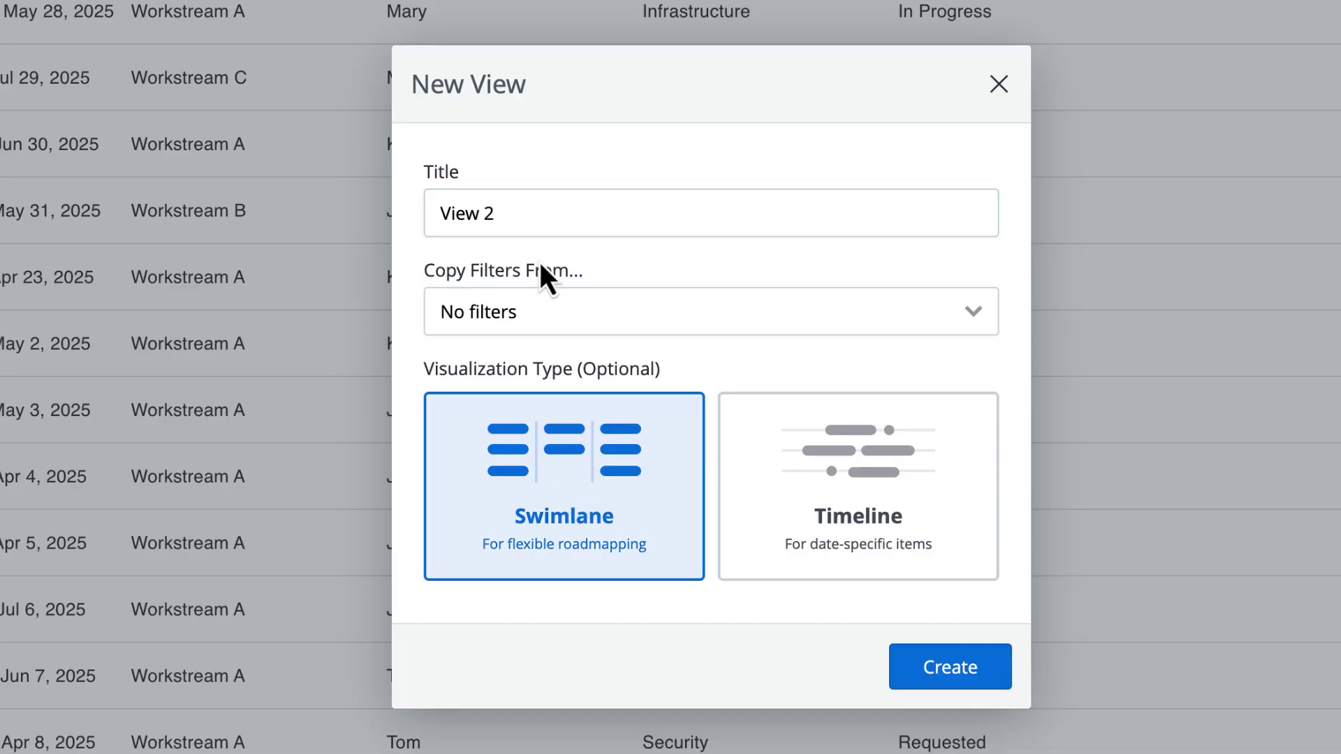
triple_click(464, 213)
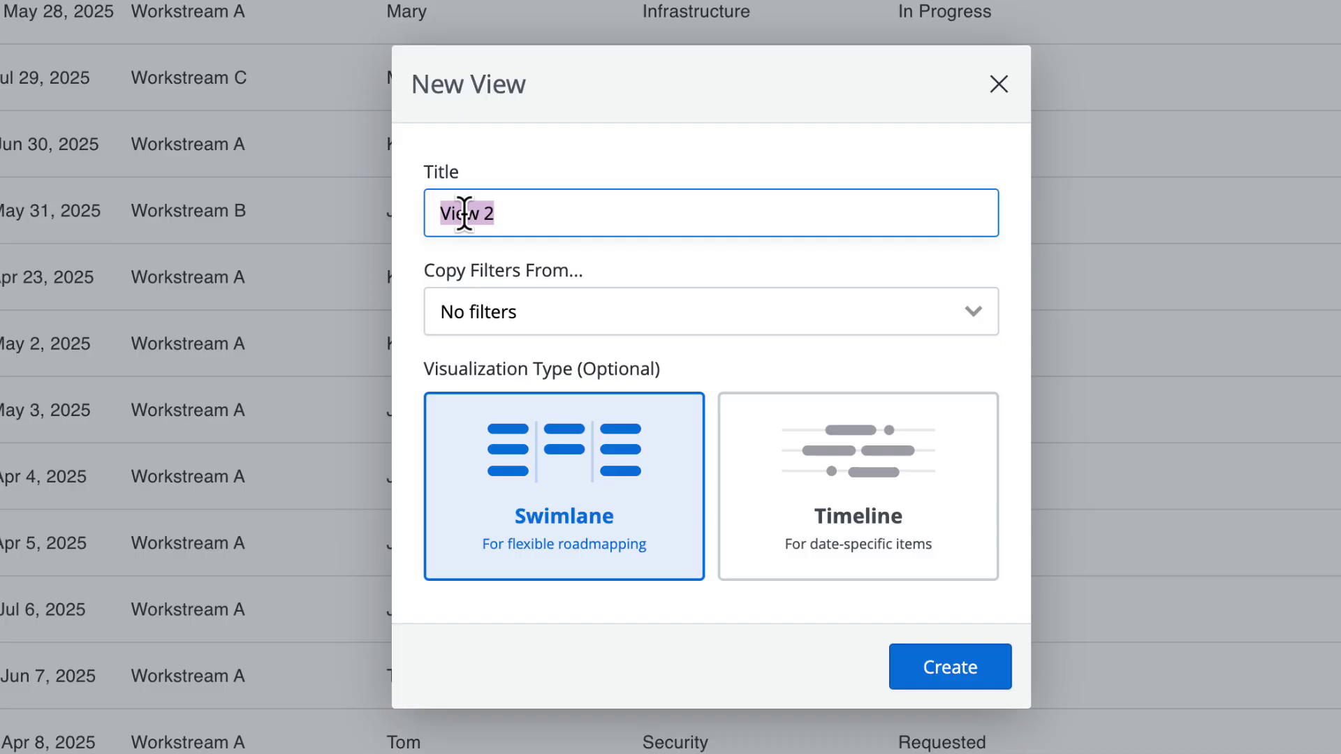
text(Swimlane View)
click(910, 672)
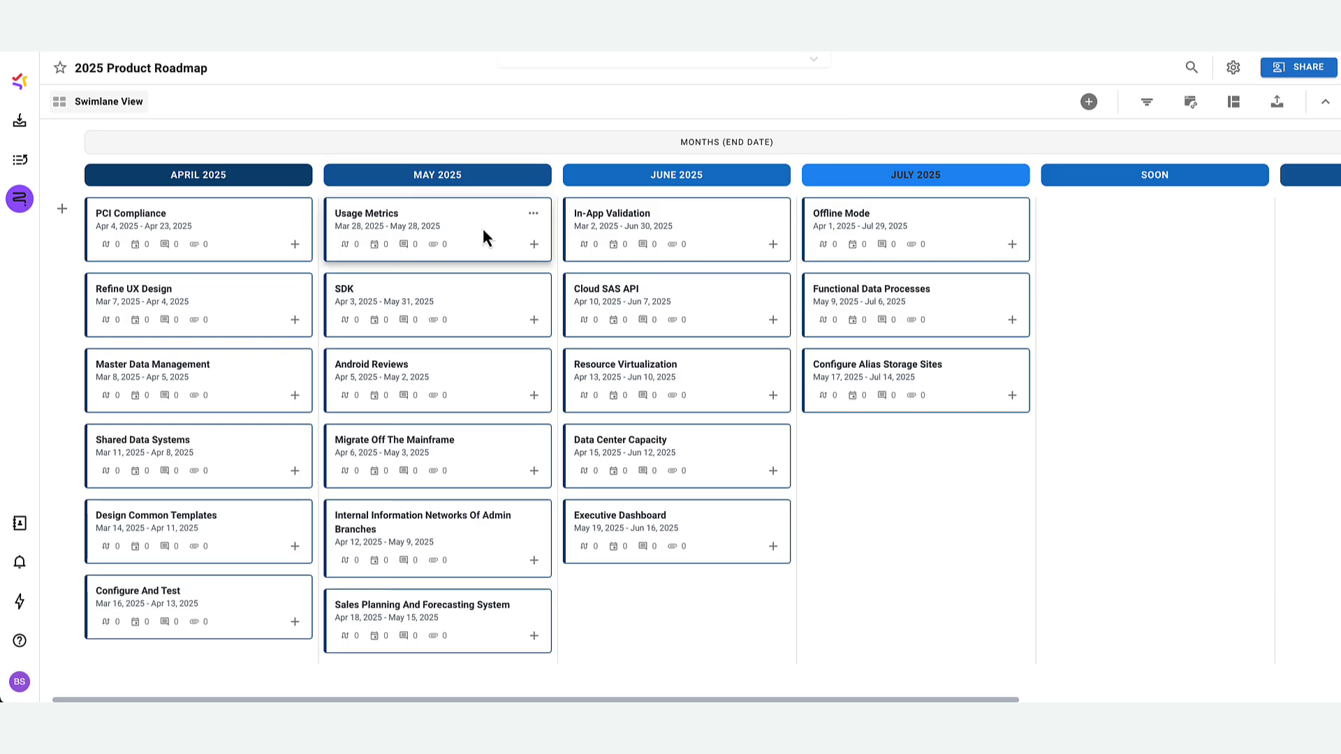
click(485, 375)
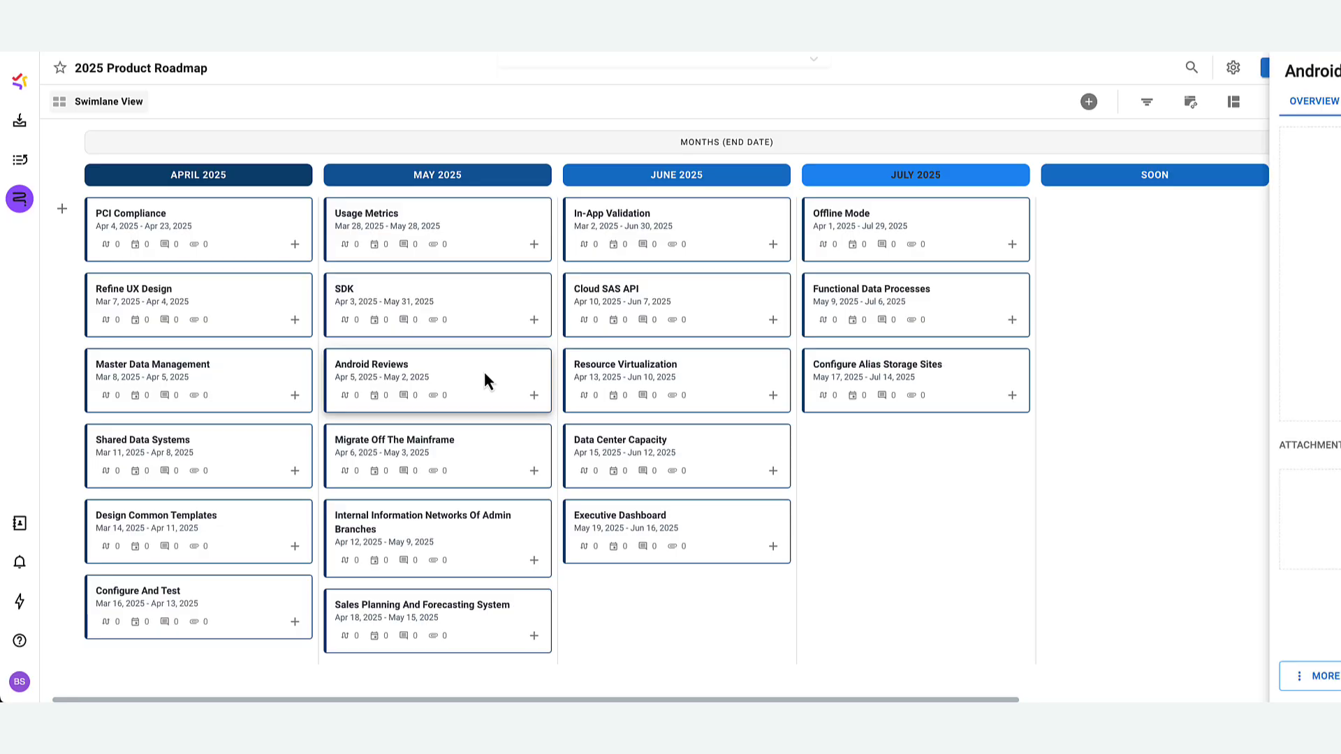
click(1321, 73)
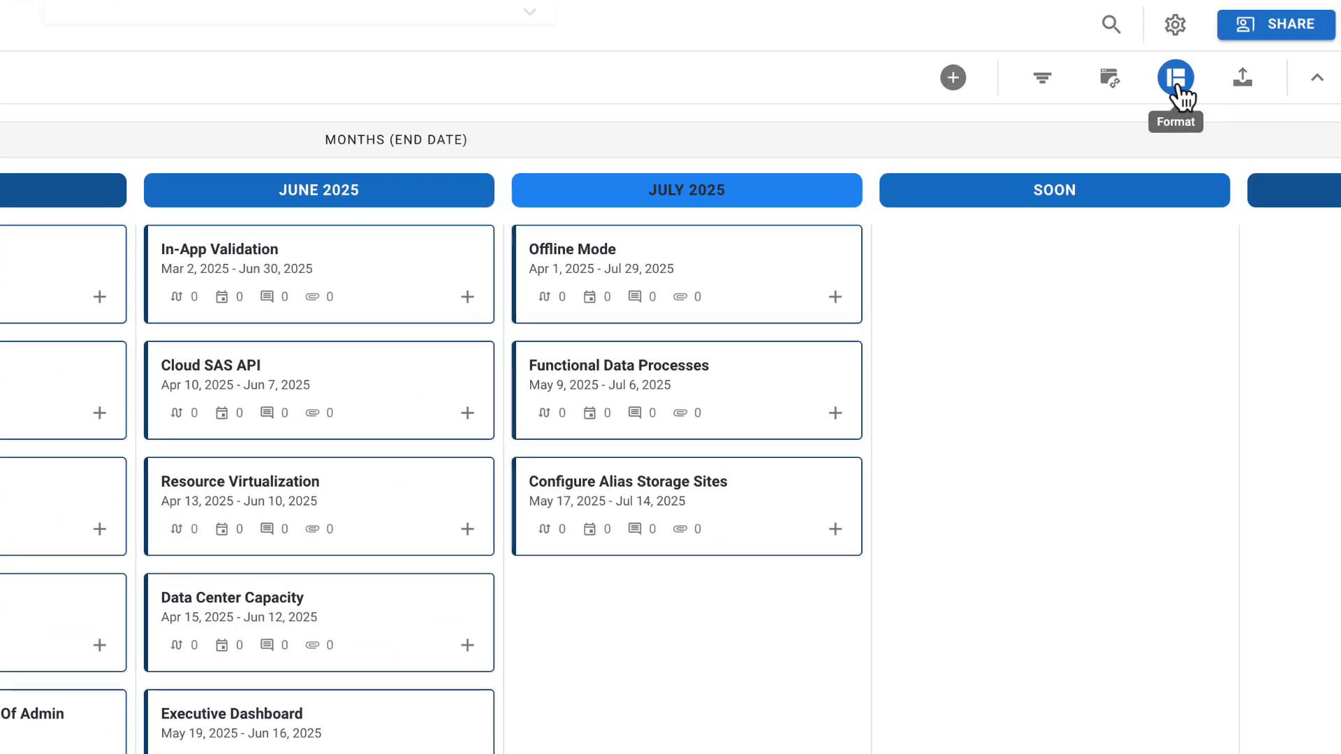
click(1178, 83)
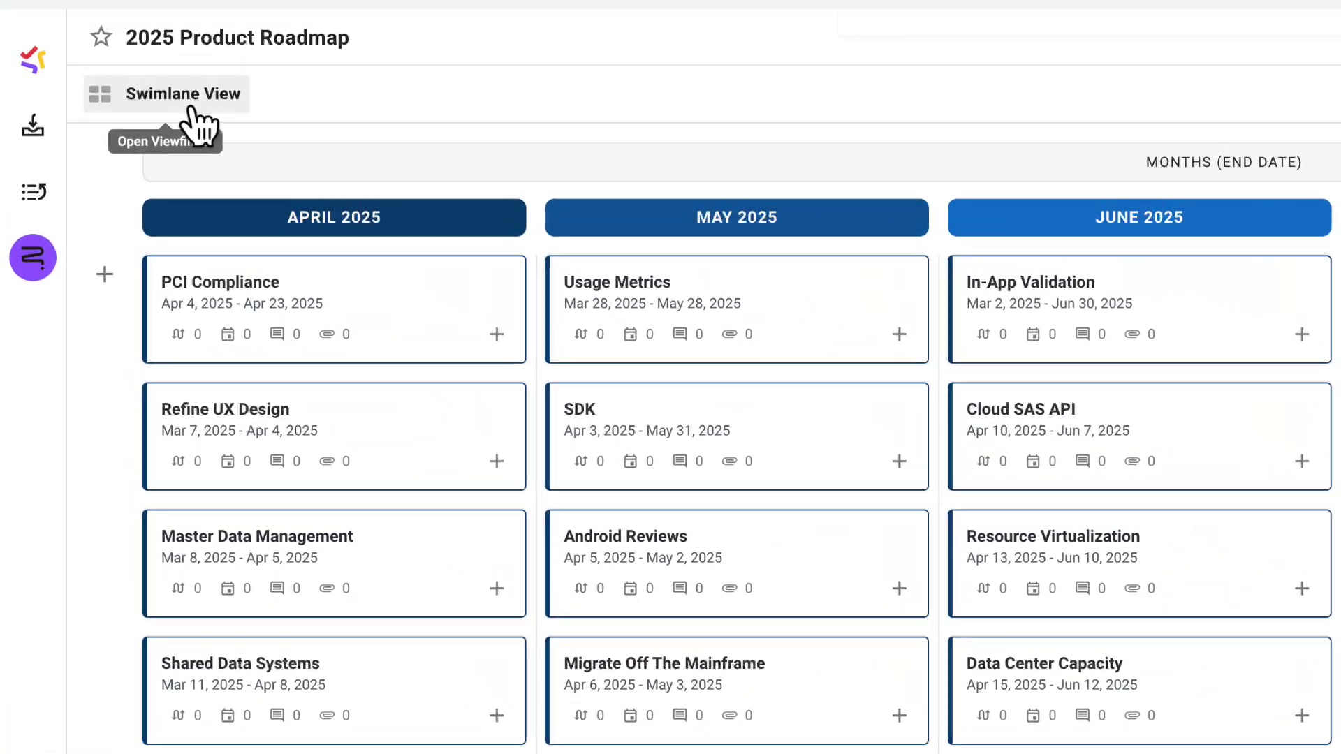
Step: From the views list, add a Timeline visualization view titled 'Timeline View'
click(192, 112)
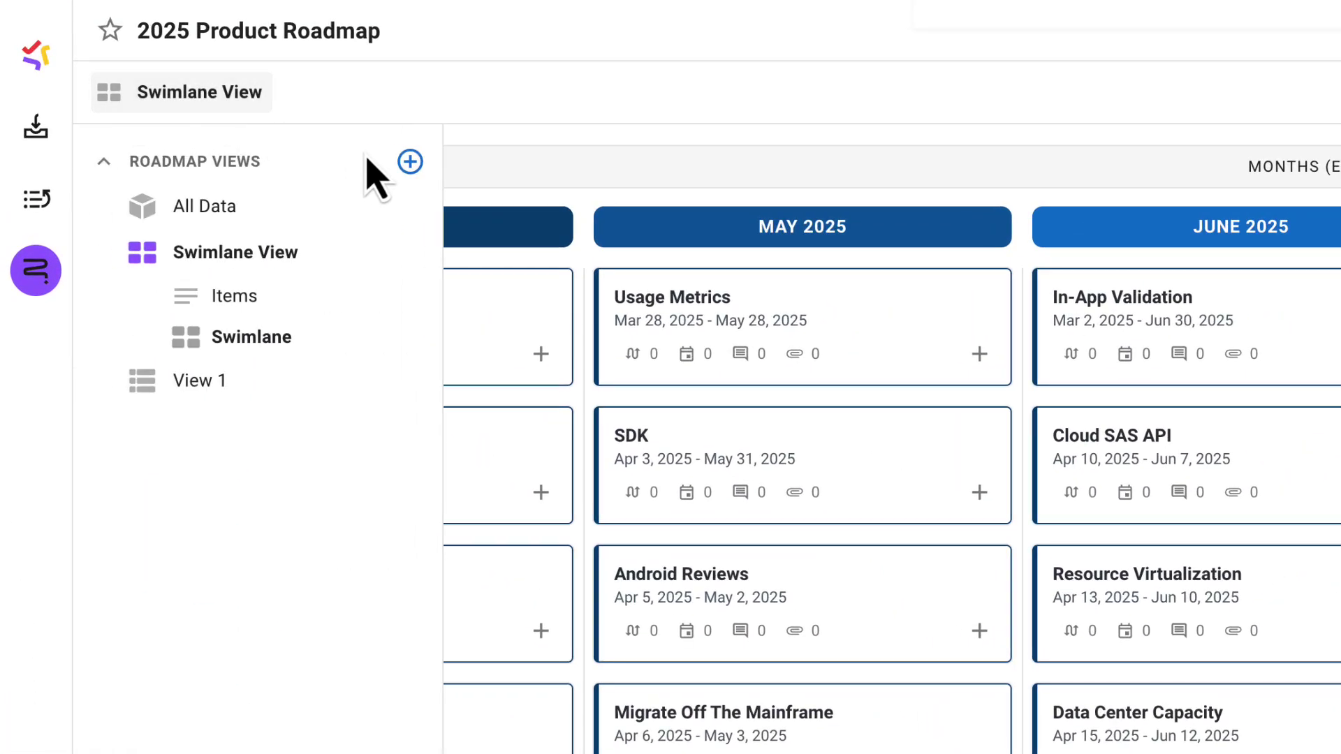
click(410, 162)
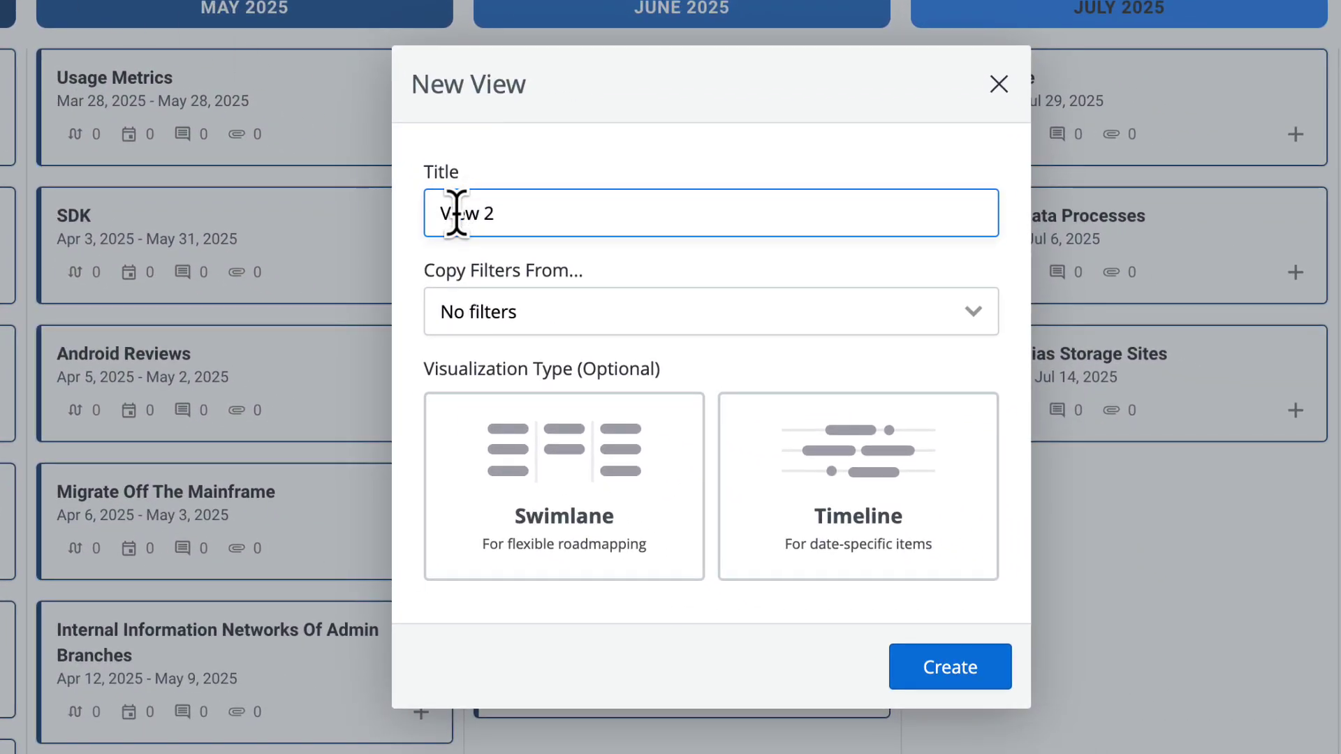
triple_click(456, 213)
text(Timeline View)
click(799, 461)
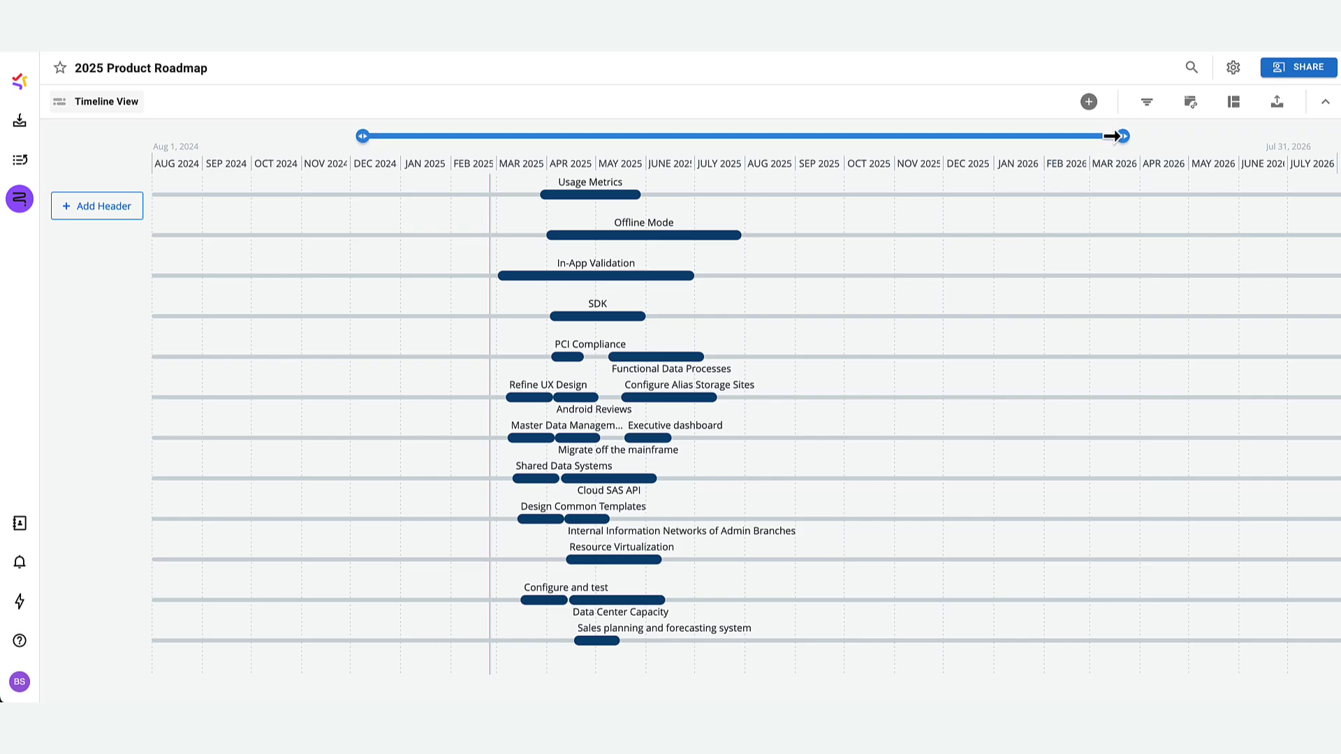
Step: Bring up the Format panel with Layout, Colors and Dates settings for the Timeline View
mouse_move(1112, 136)
mouse_down()
mouse_move(849, 136)
mouse_move(1092, 142)
mouse_up()
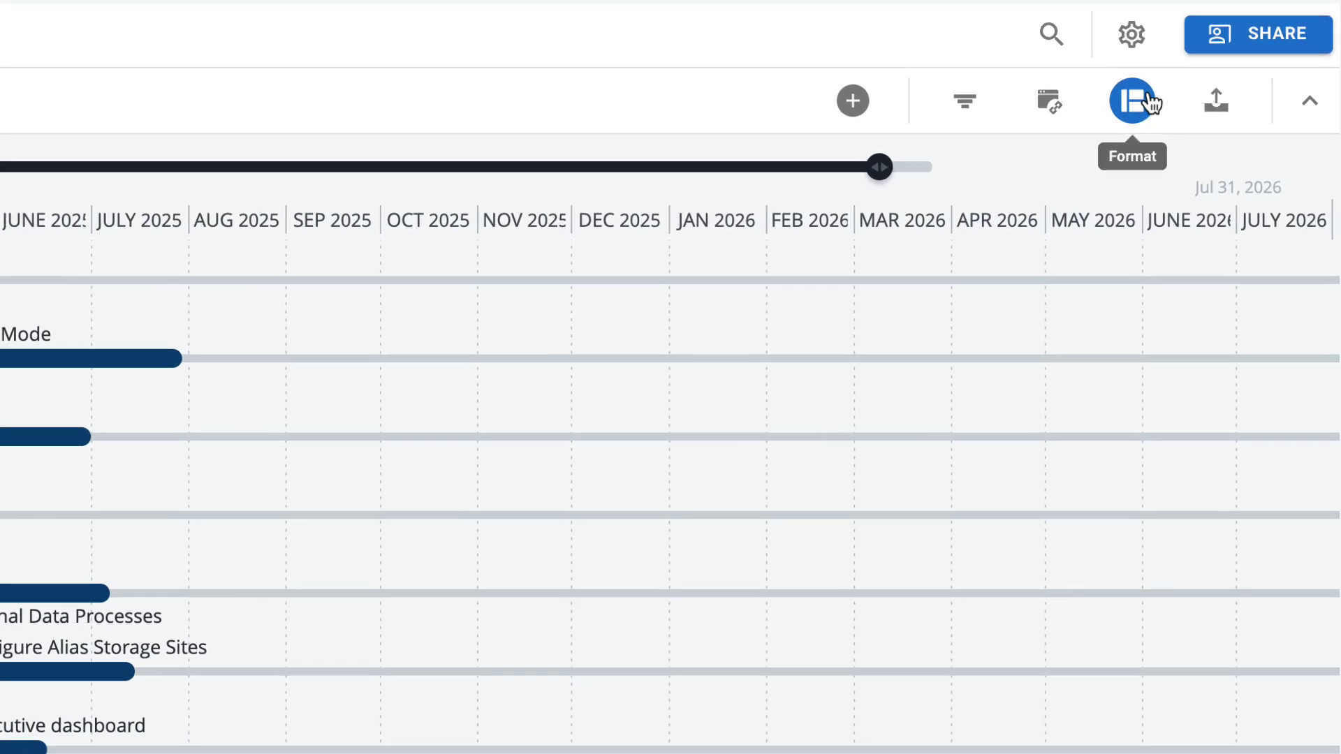
click(1142, 97)
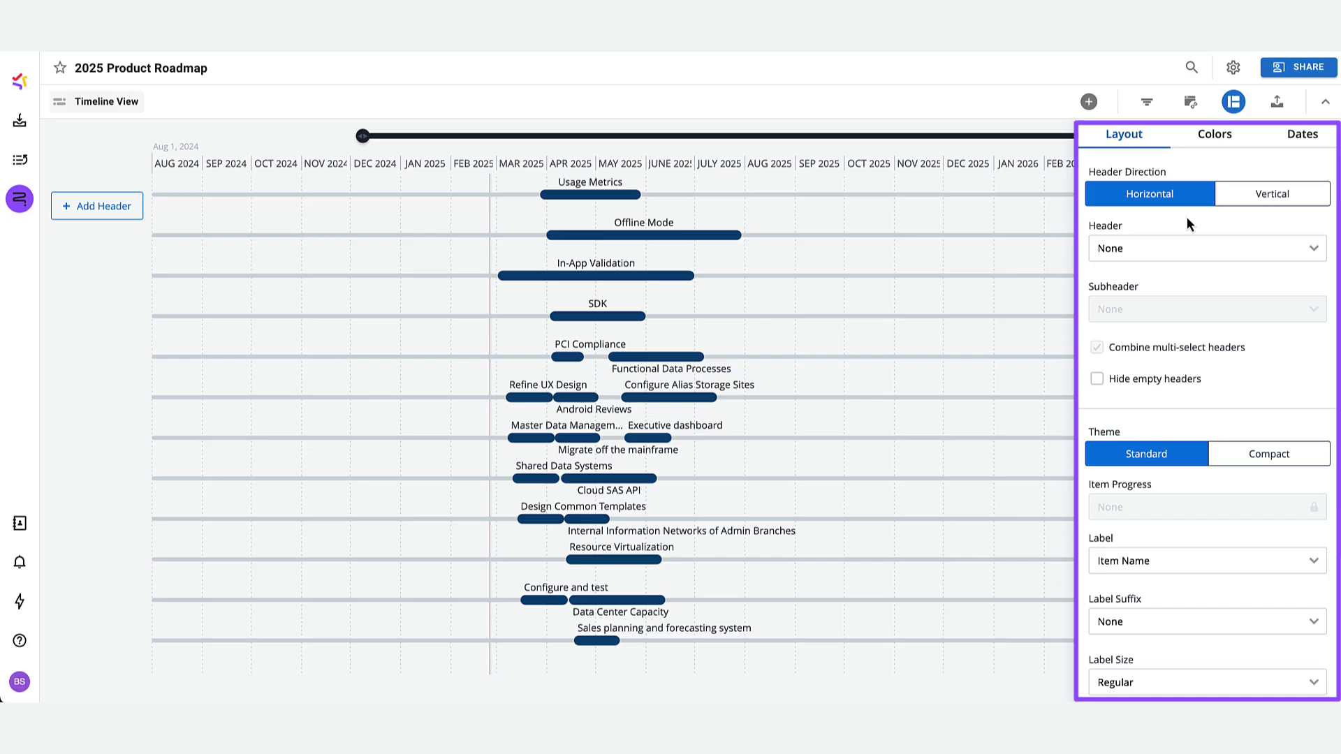
Step: Set the timeline header to the existing Work Stream field, grouping bars into lanes
click(1121, 255)
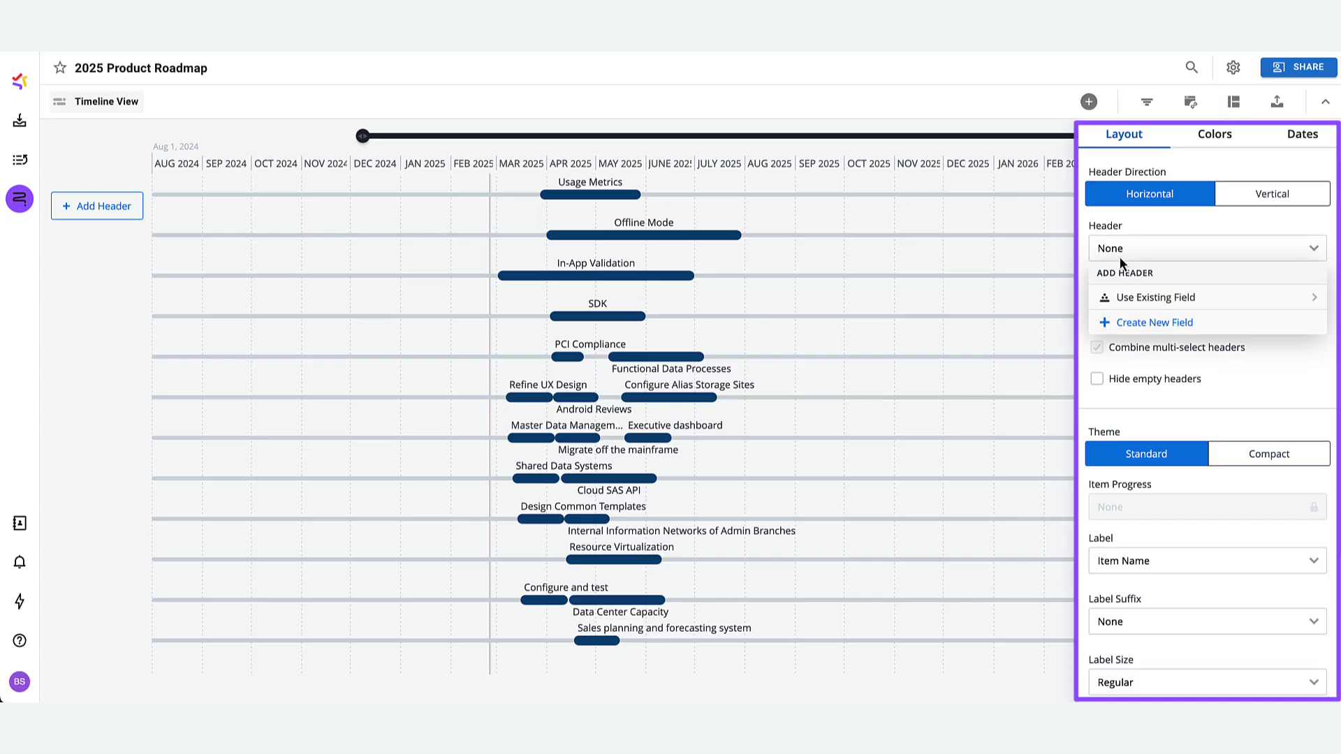
click(1138, 297)
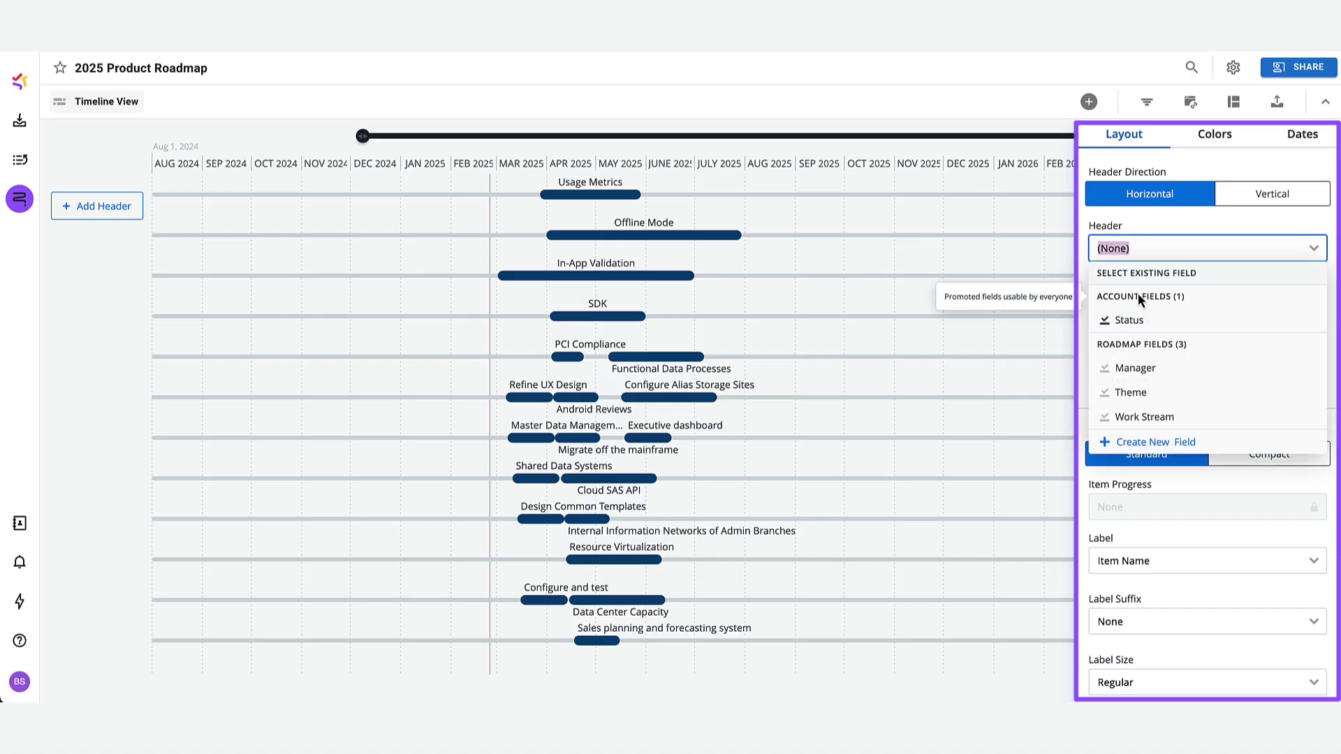
click(1136, 418)
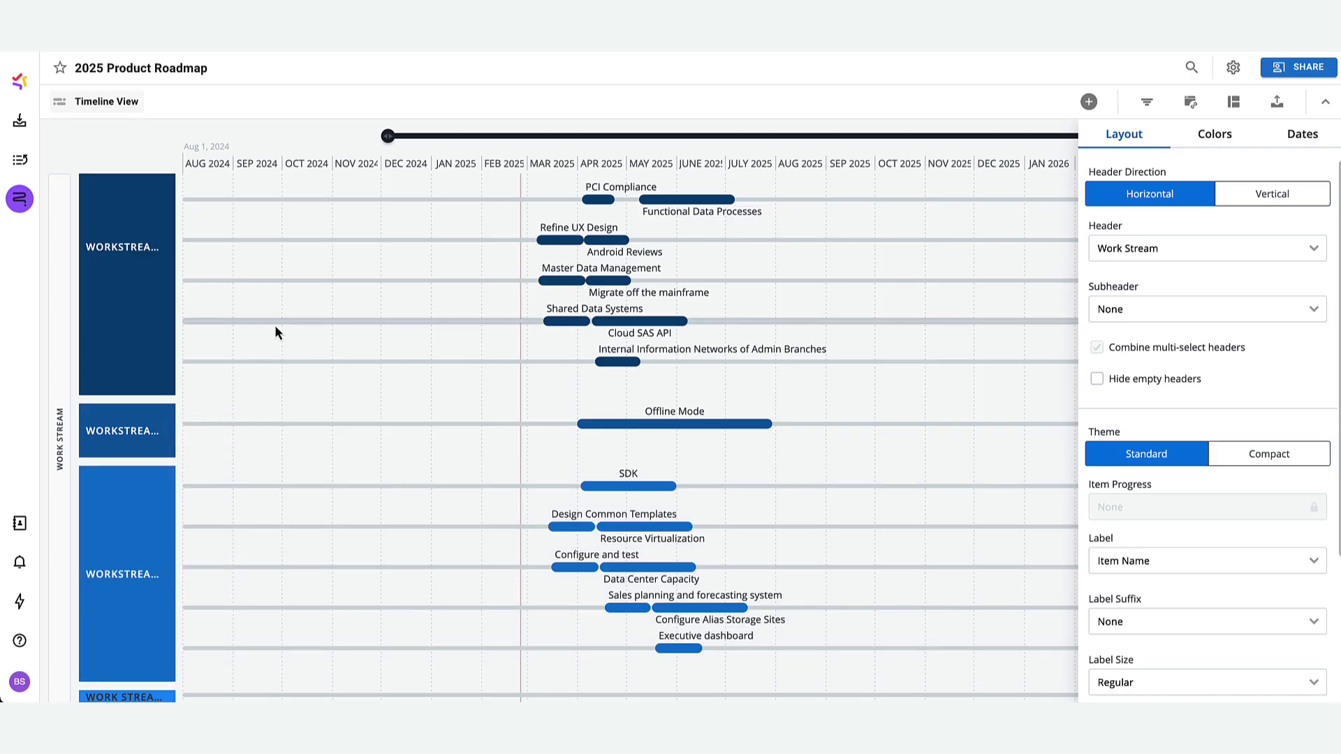
scroll(276, 328, up, 1)
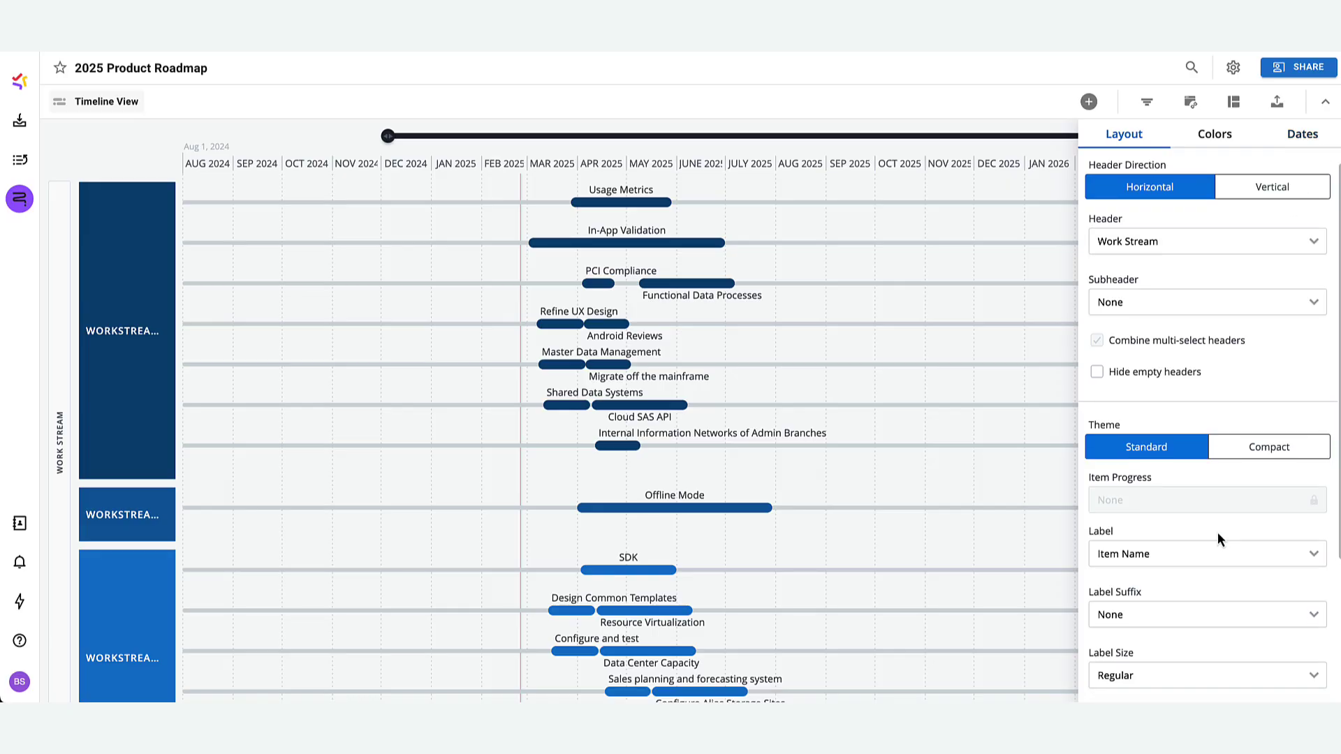
scroll(1218, 539, down, 3)
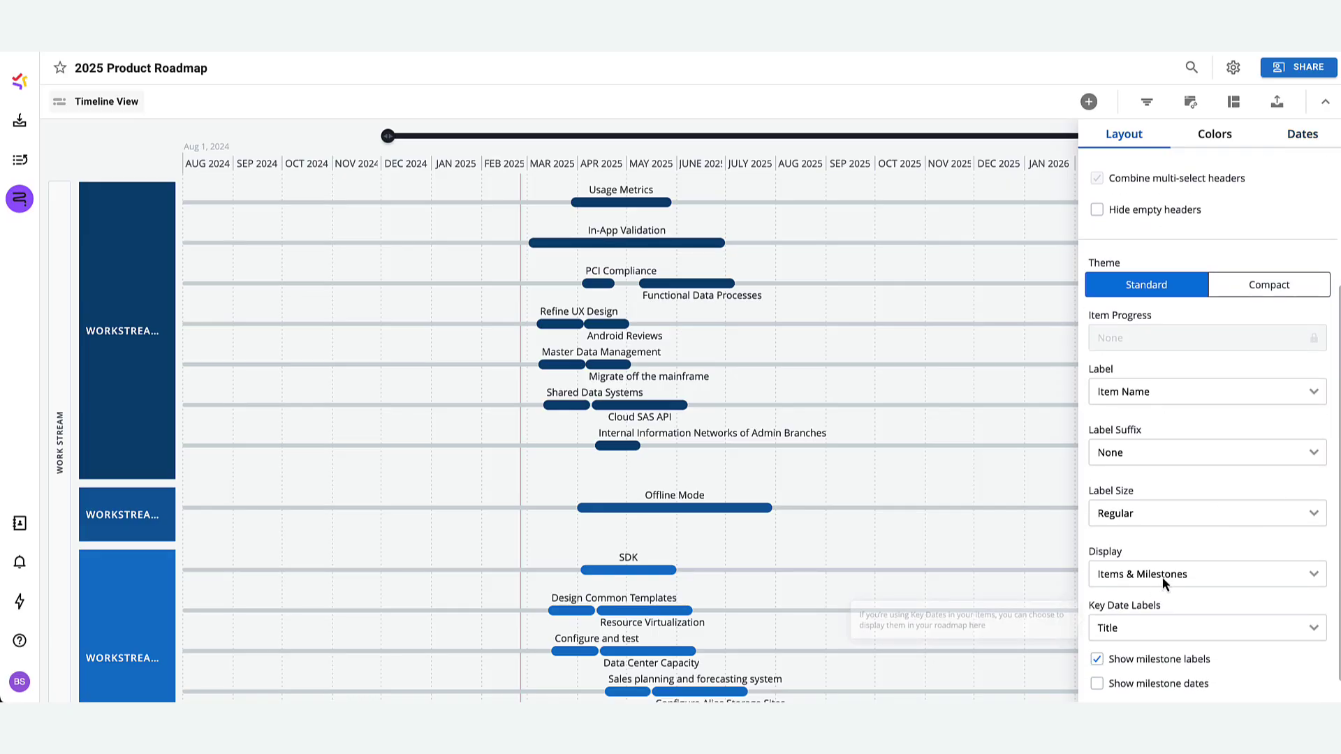
Step: Hide the Format panel and inspect, then close, the Usage Metrics item details
click(1325, 102)
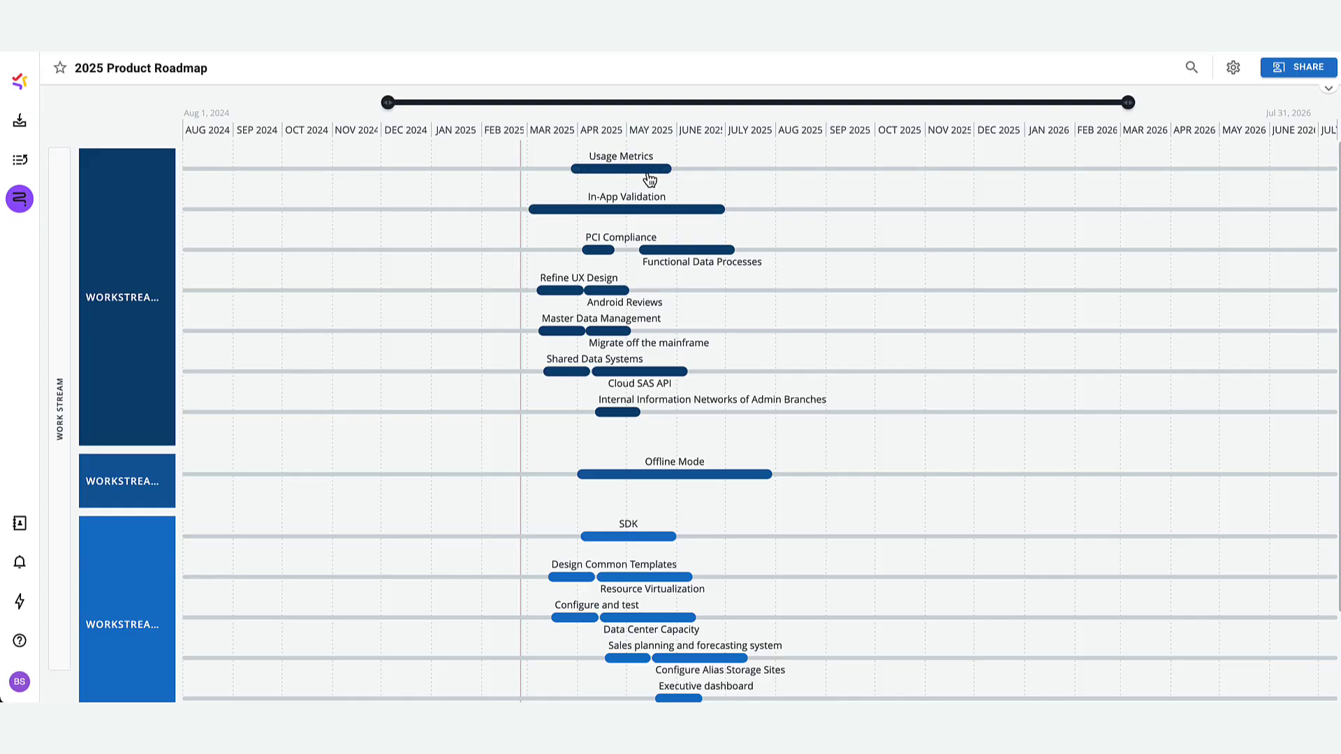
mouse_move(630, 175)
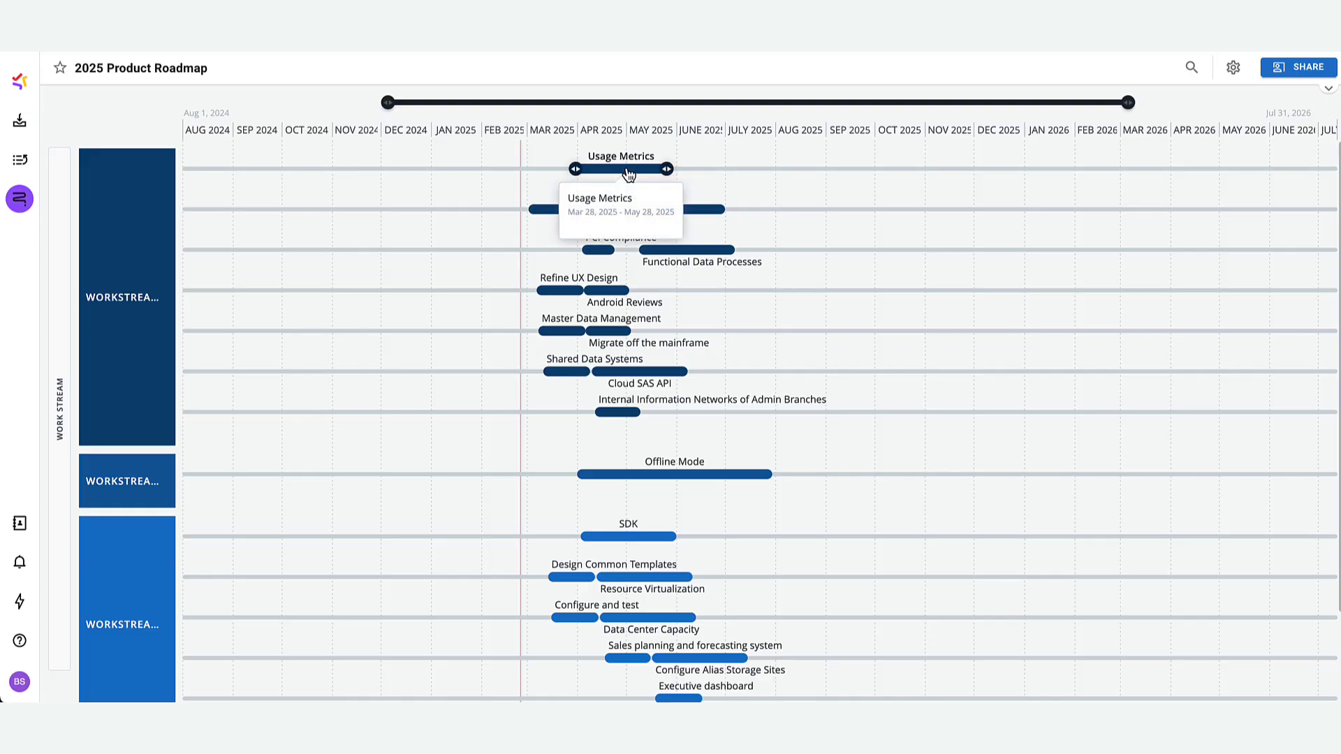
click(630, 172)
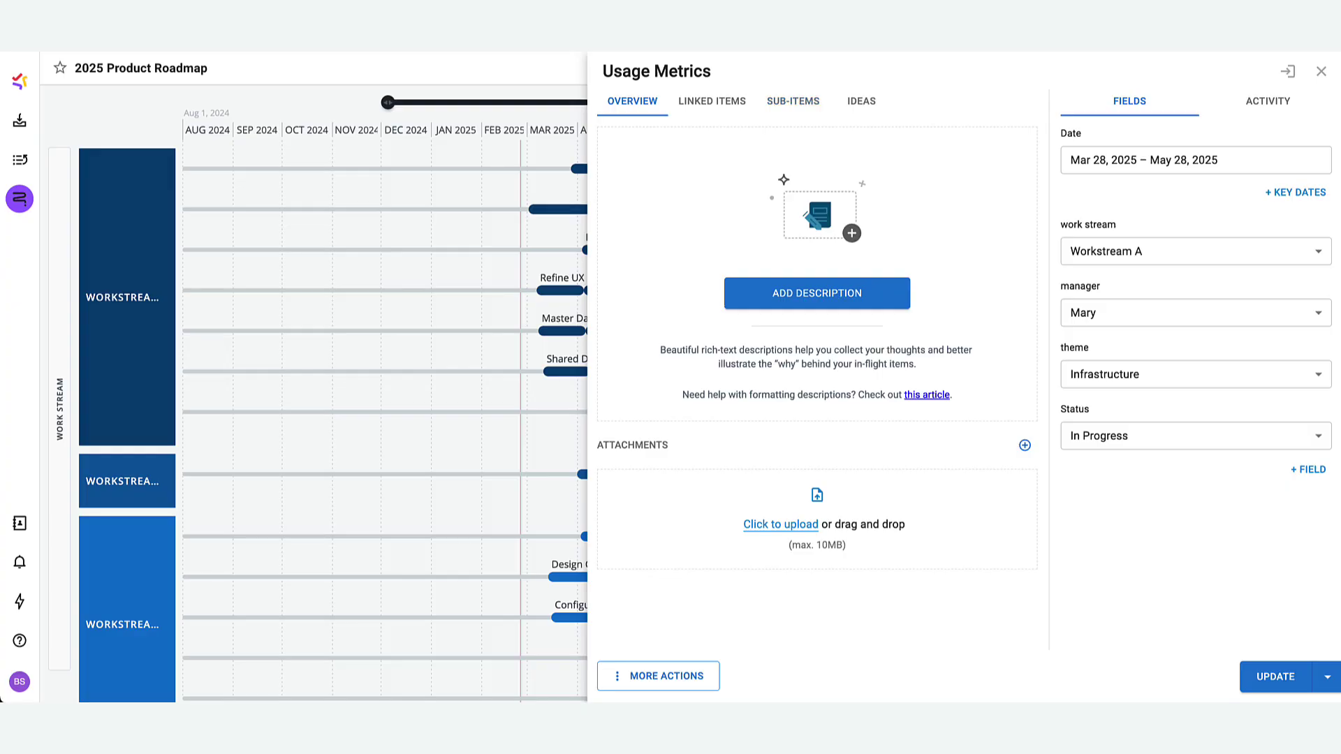
click(1321, 72)
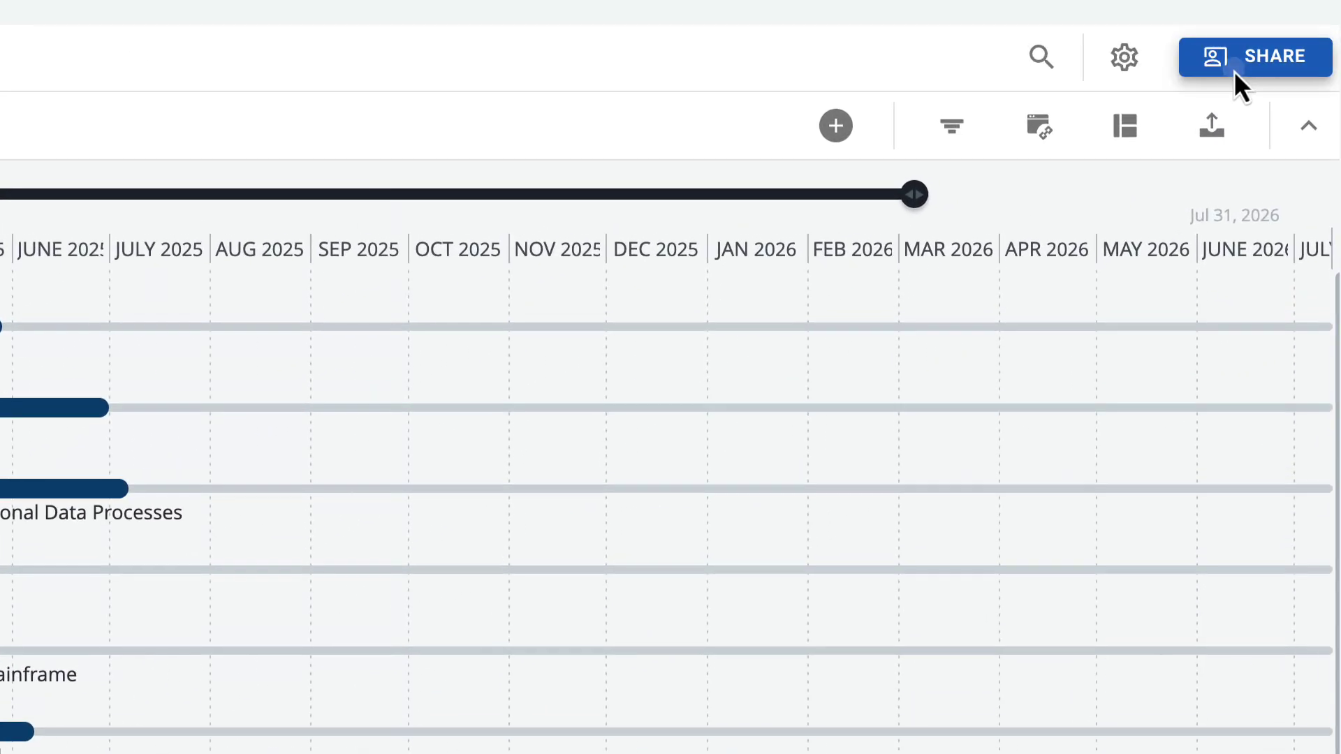
Step: Invite a teammate to the 2025 Product Roadmap with Edit access and save the sharing settings
click(1234, 70)
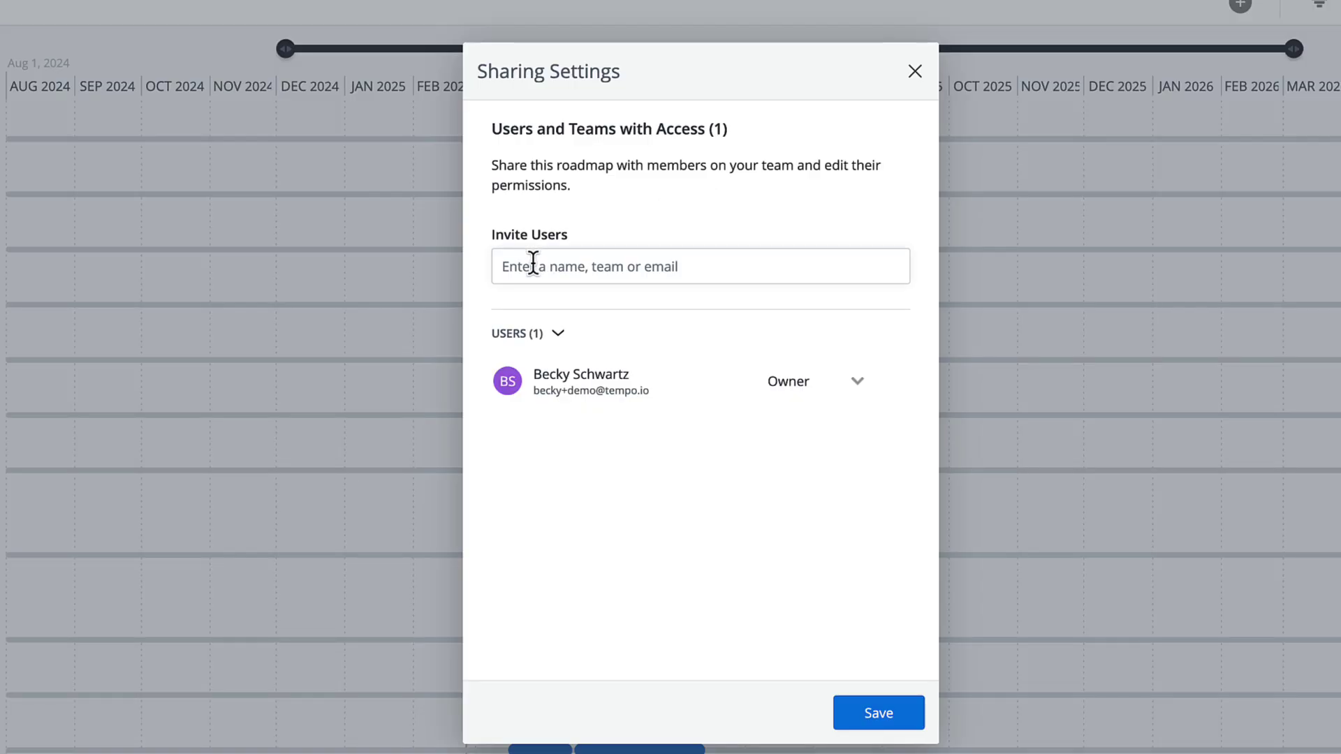
click(533, 264)
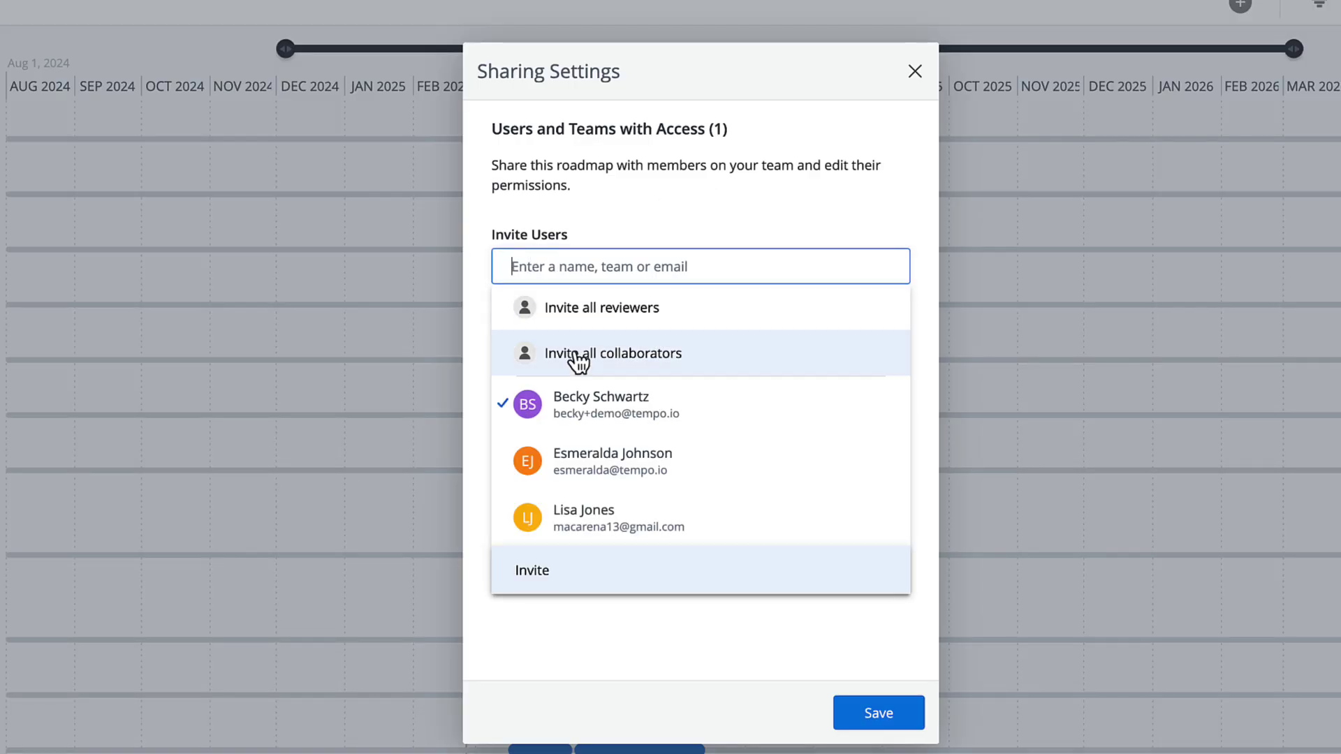
click(591, 461)
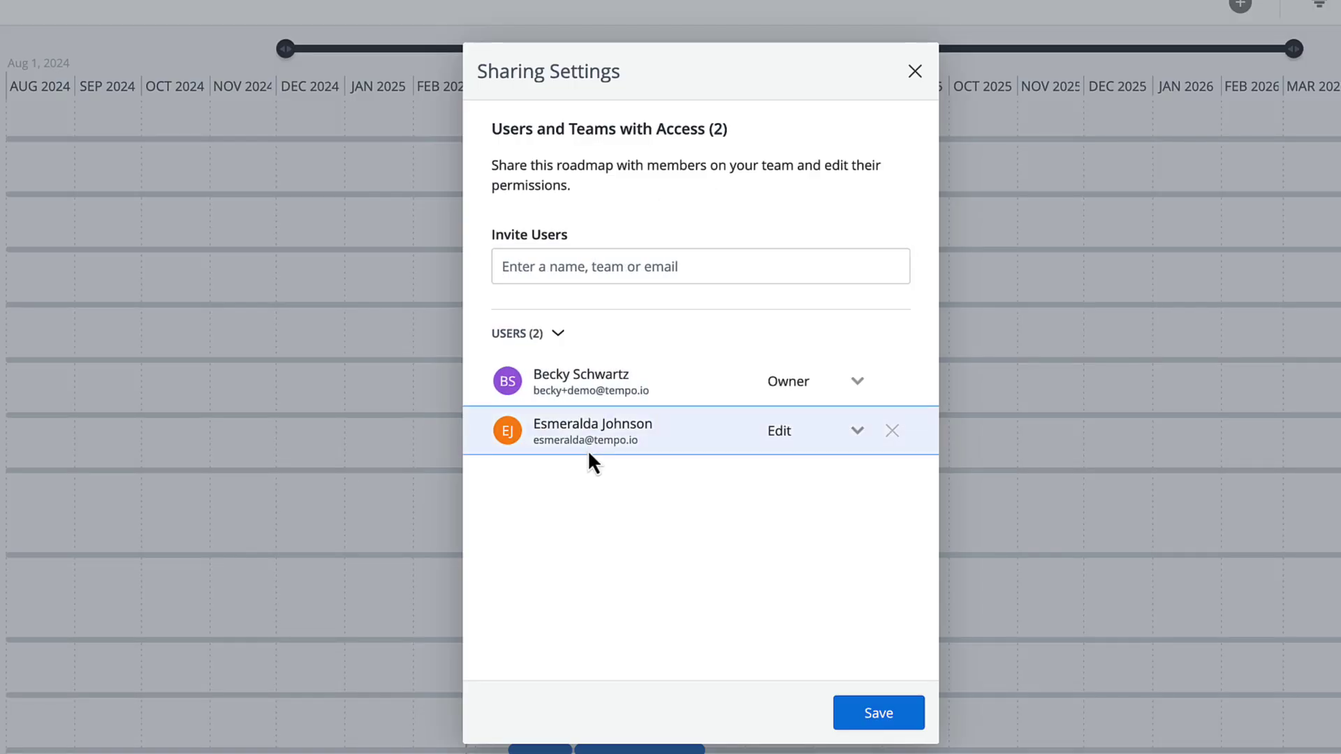
click(855, 433)
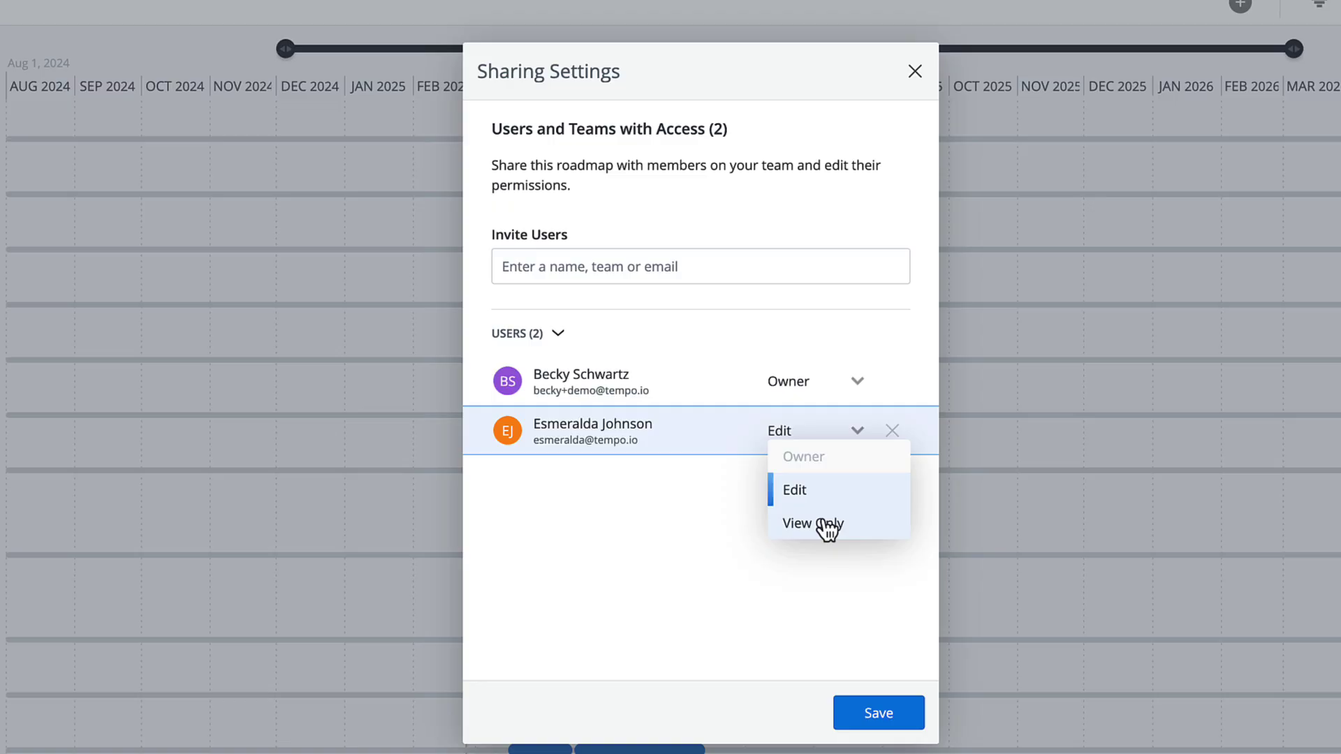
click(736, 492)
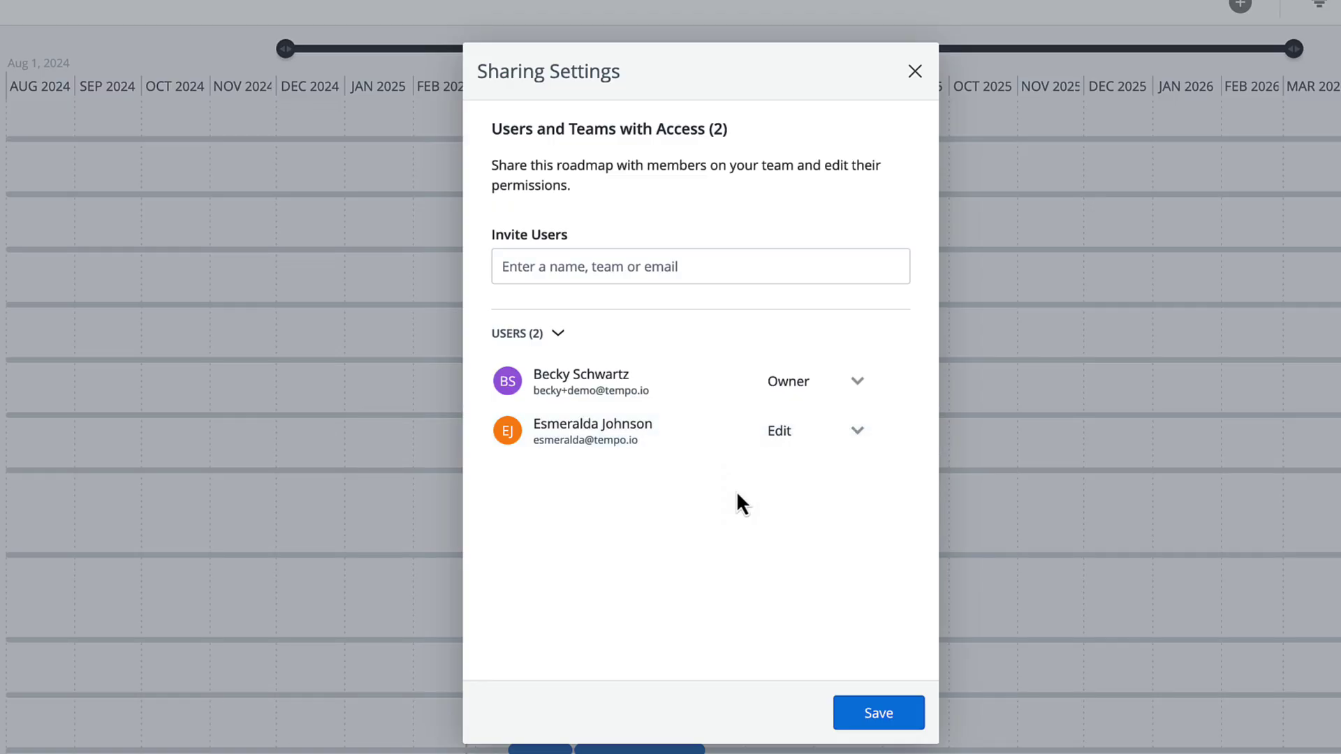
click(882, 713)
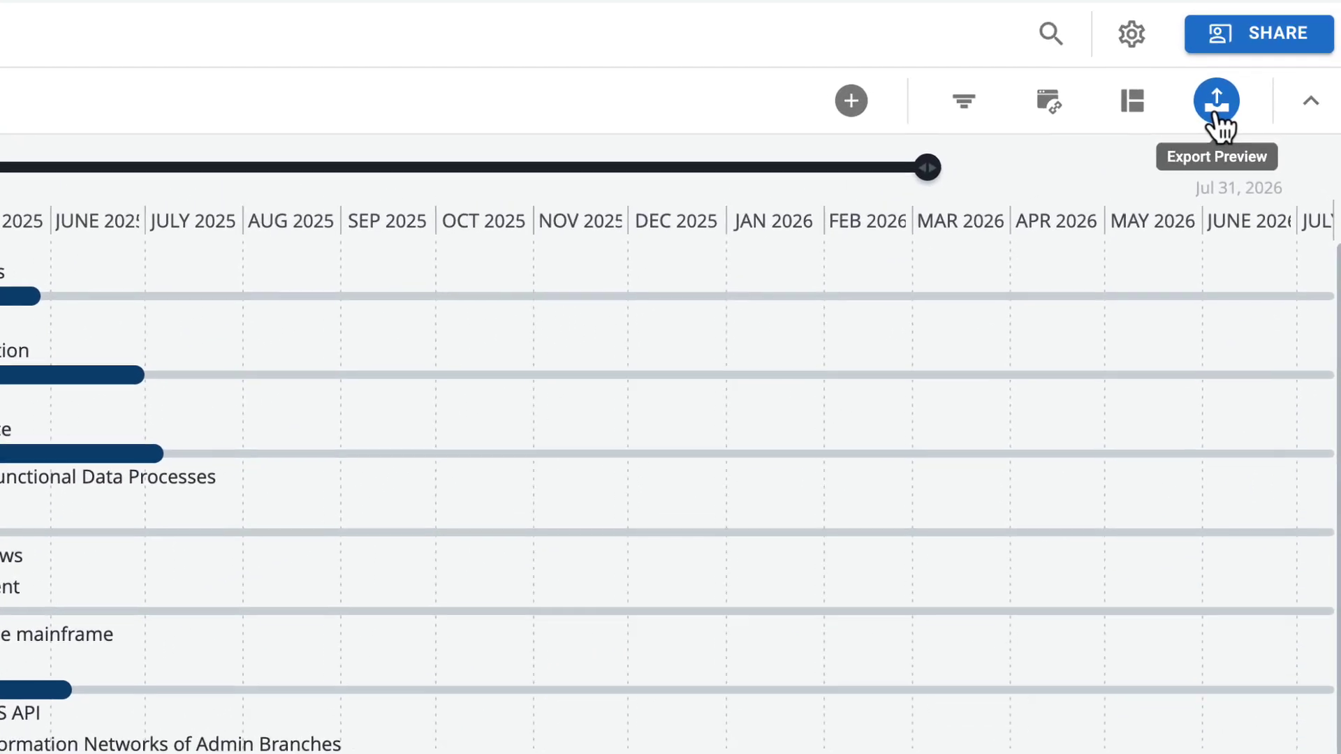
click(1213, 112)
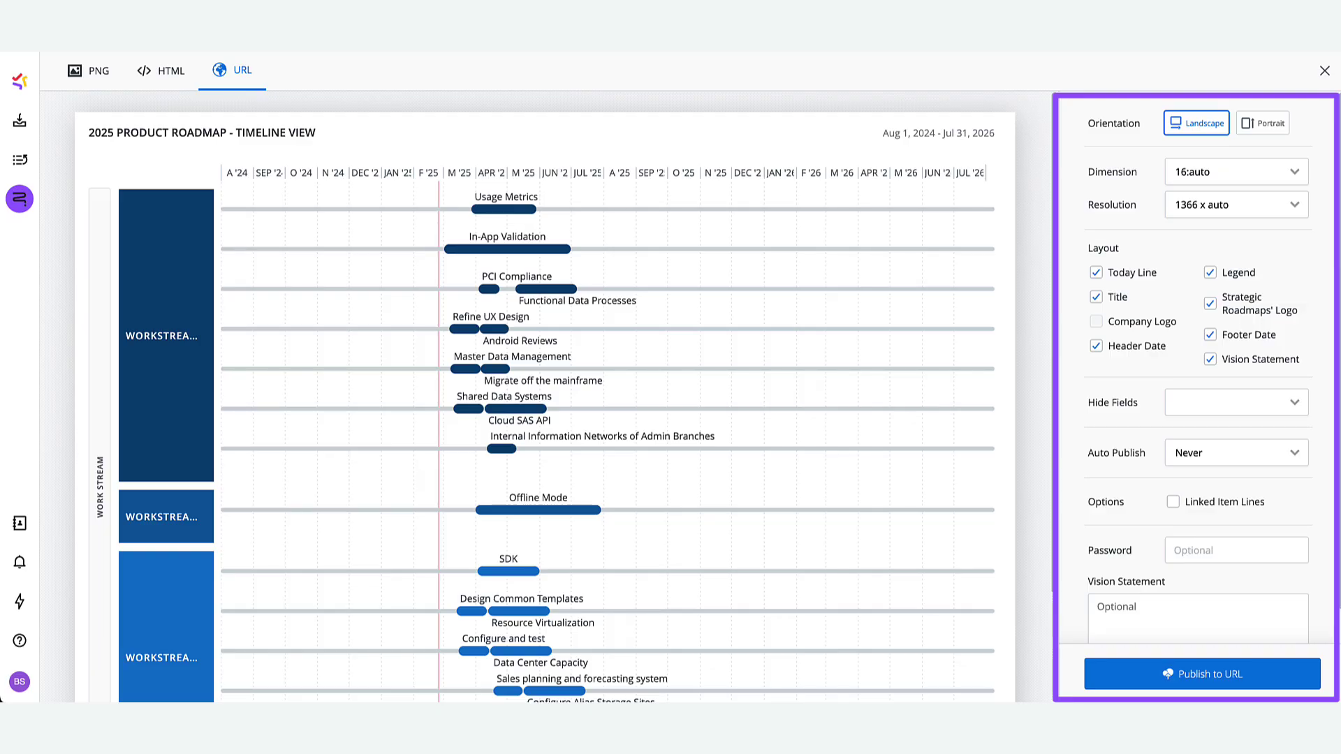
scroll(1199, 368, down, 1)
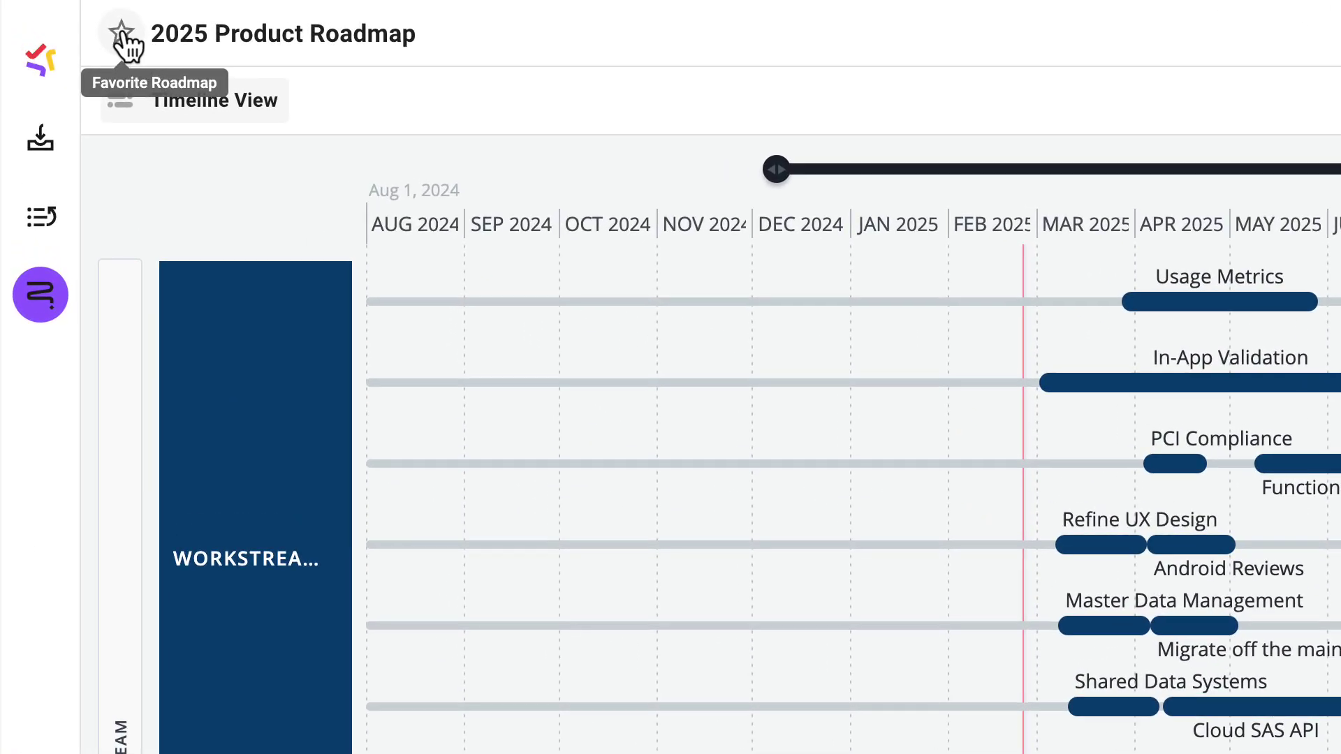
Step: Star the 2025 Product Roadmap, confirm it appears in Favorite Roadmaps, and reopen it
click(122, 33)
click(41, 60)
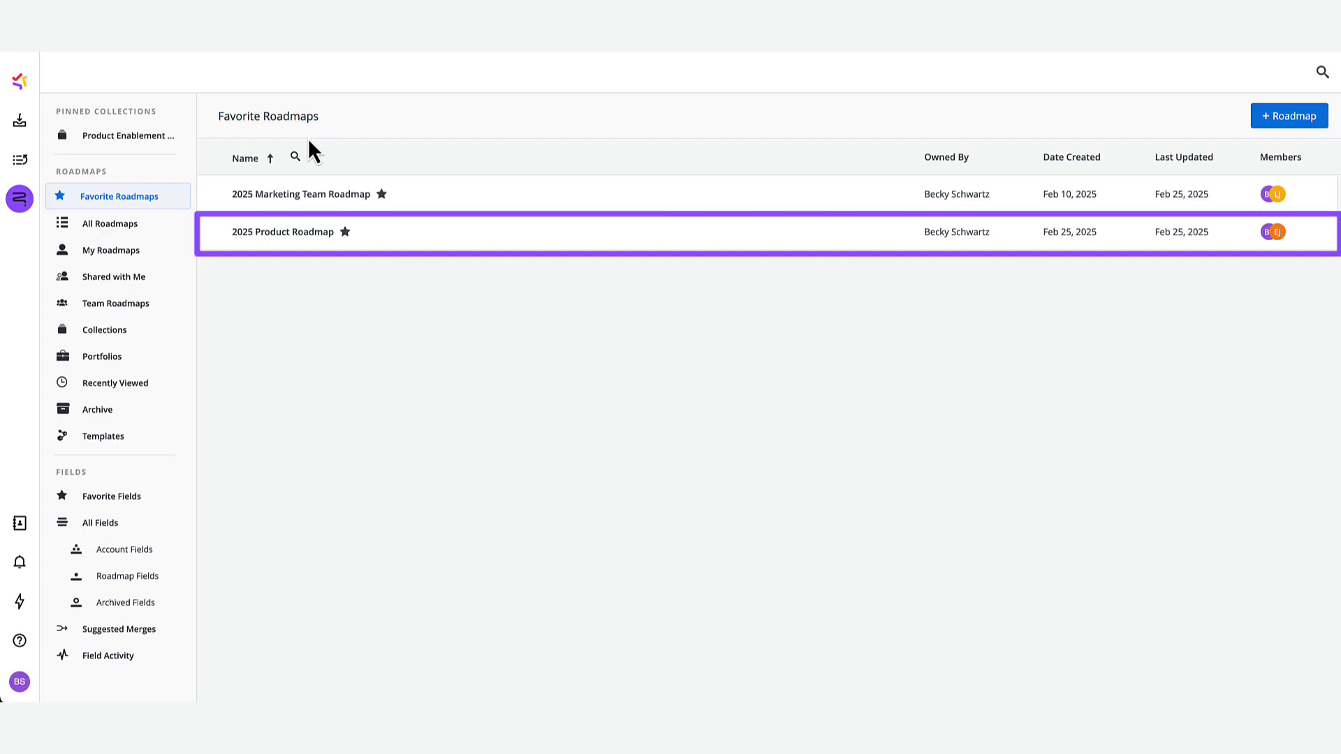
click(297, 235)
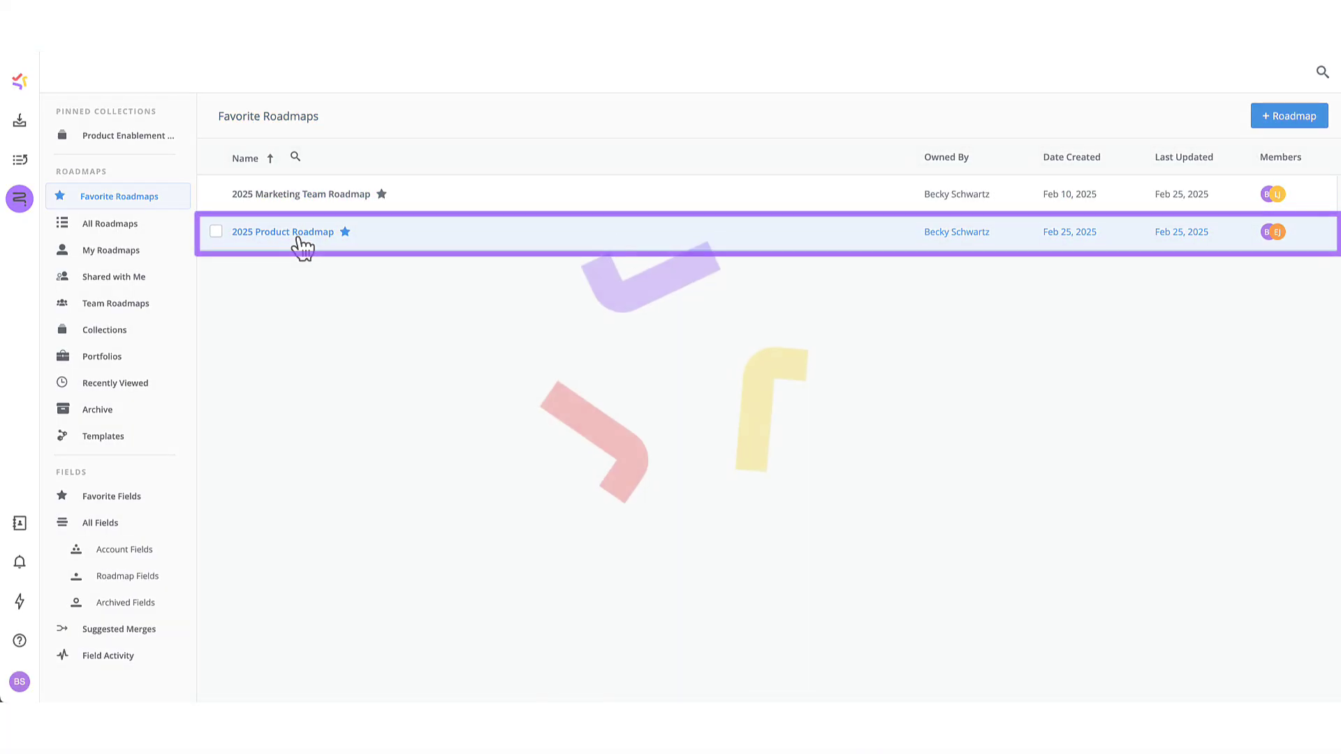